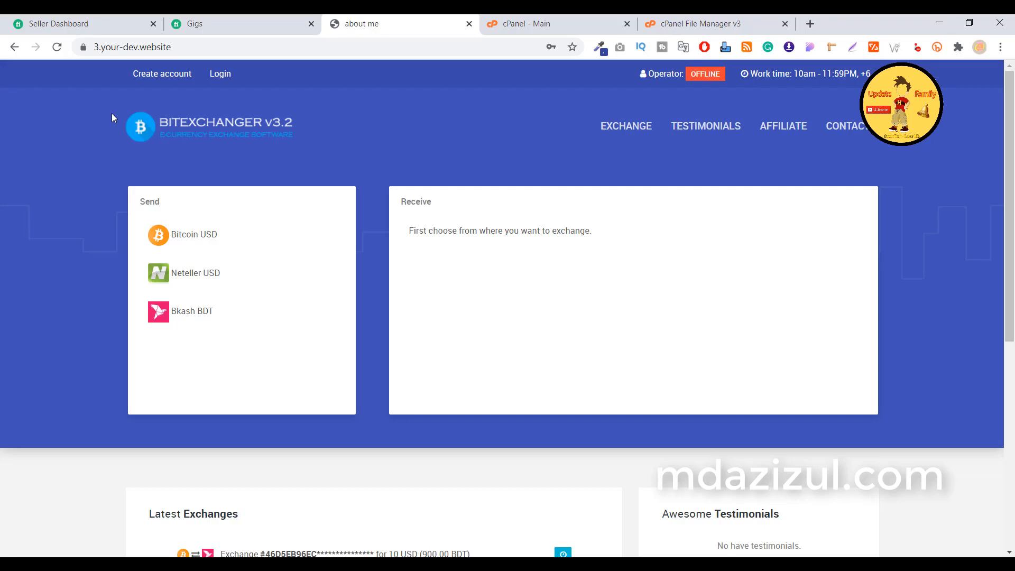
# From the cPanel main page, open Email Accounts in a separate browser tab.
pyautogui.click(521, 24)
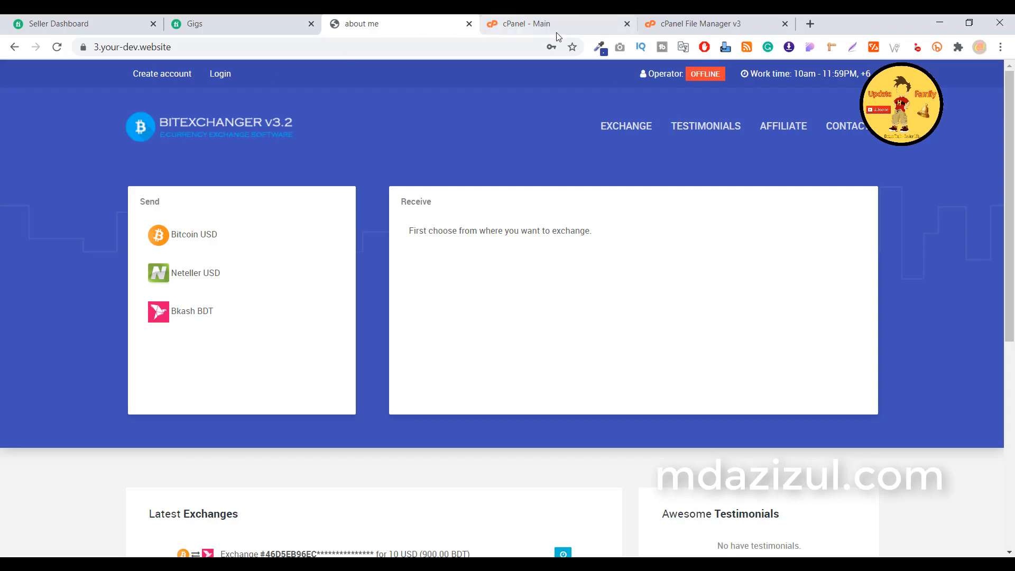
pyautogui.scroll(-1, 333, 255)
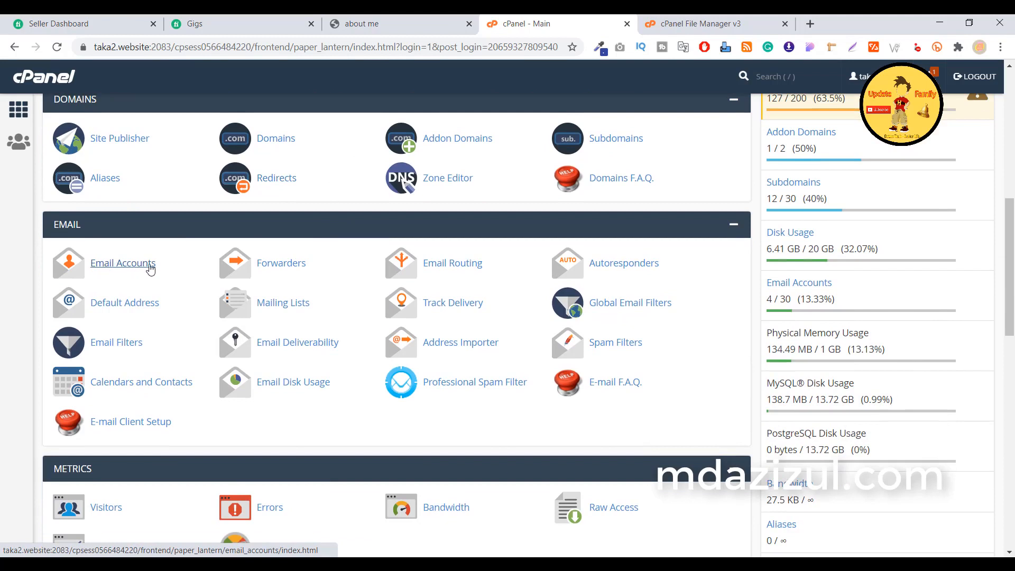
pyautogui.rightClick(124, 270)
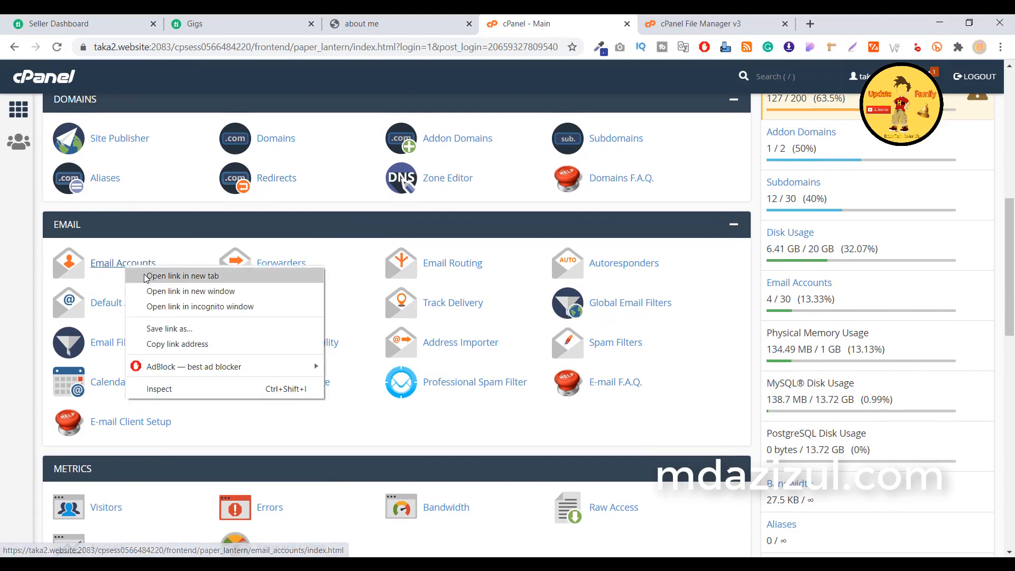
pyautogui.click(169, 273)
pyautogui.click(628, 25)
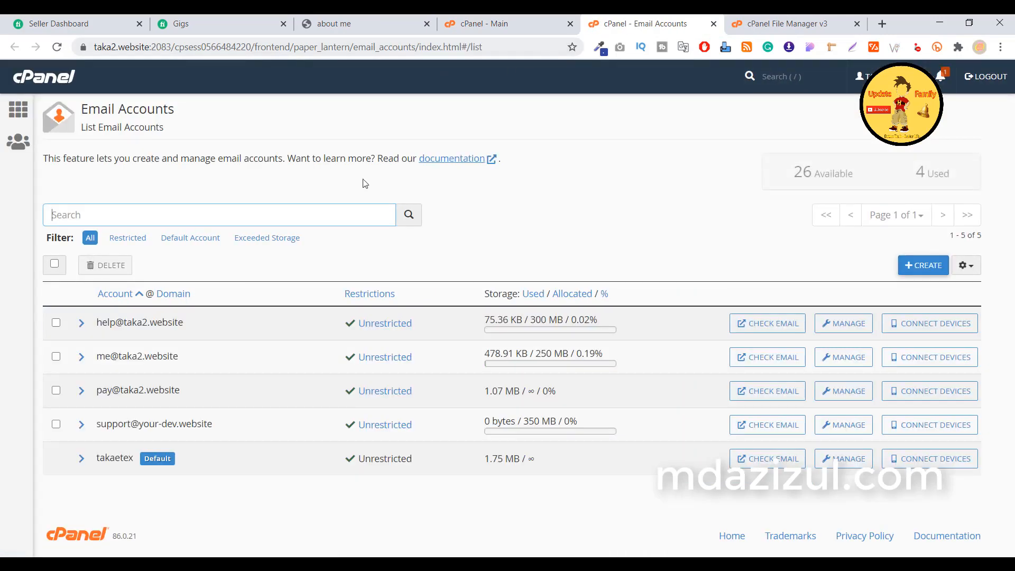
# Begin a new email account on domain 3.your-dev.website, confirming the domain in the BitExchanger site tab.
pyautogui.click(918, 266)
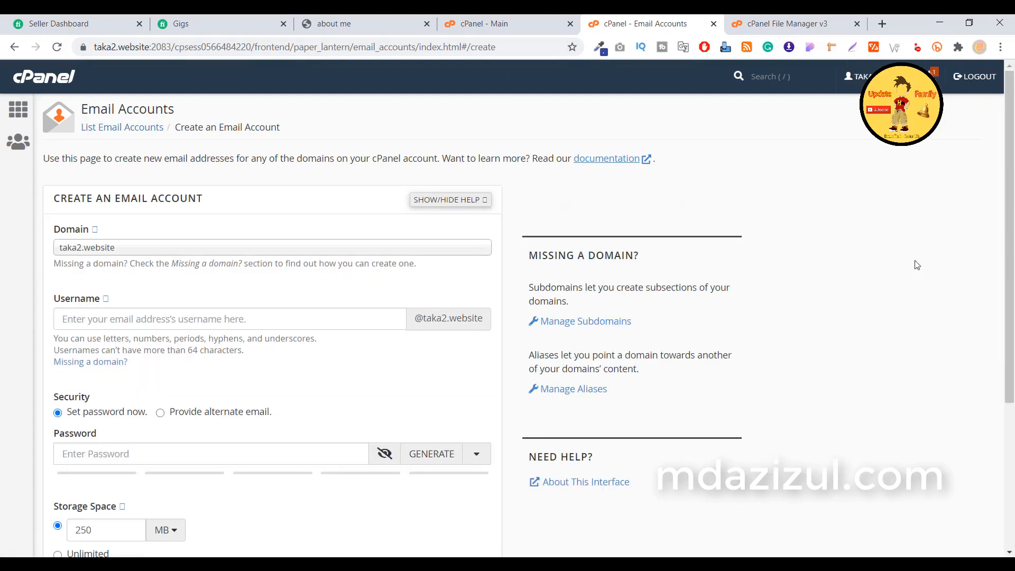
pyautogui.click(142, 253)
pyautogui.click(103, 333)
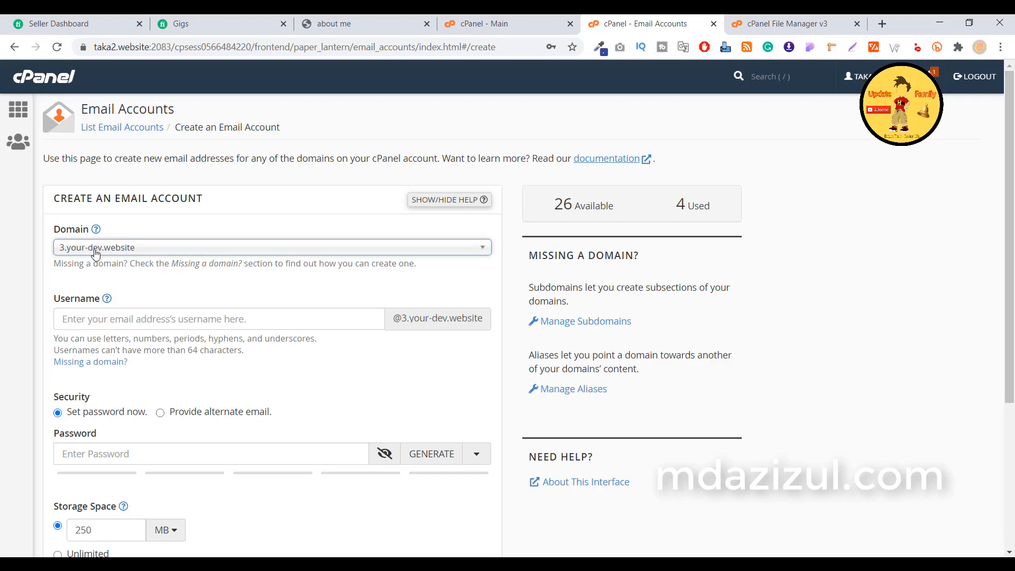
pyautogui.click(366, 22)
pyautogui.click(132, 47)
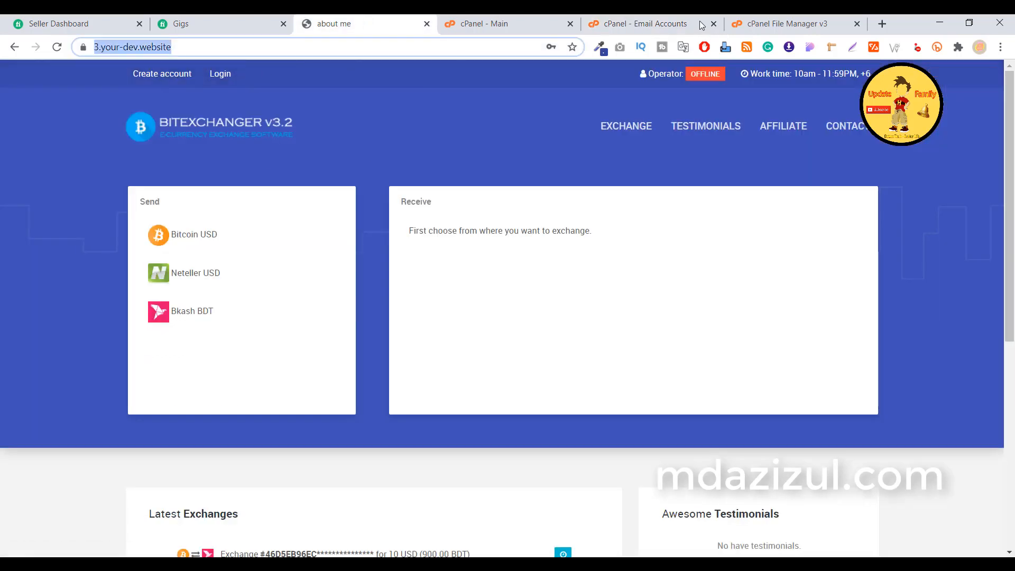
pyautogui.click(650, 33)
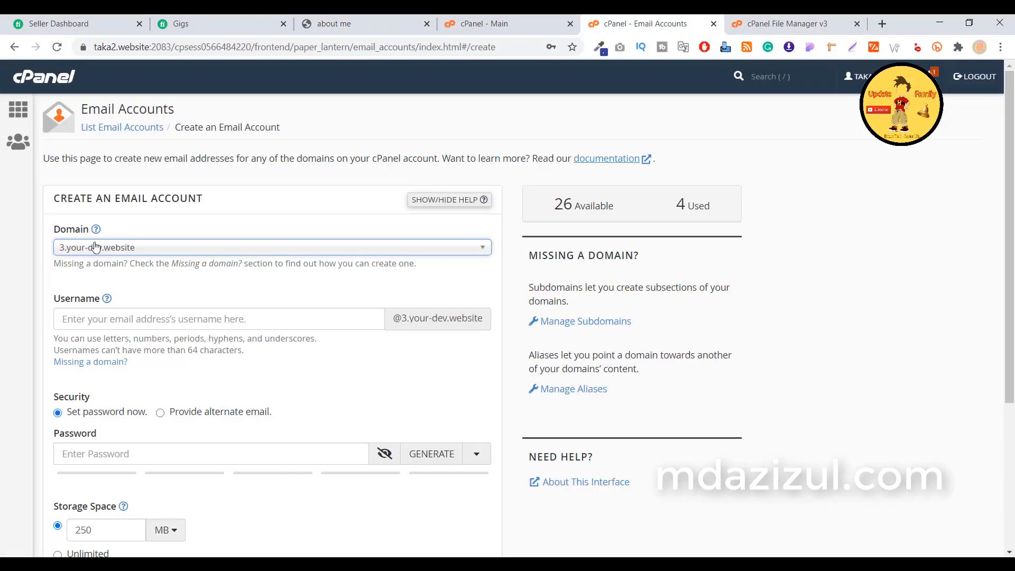
pyautogui.click(86, 324)
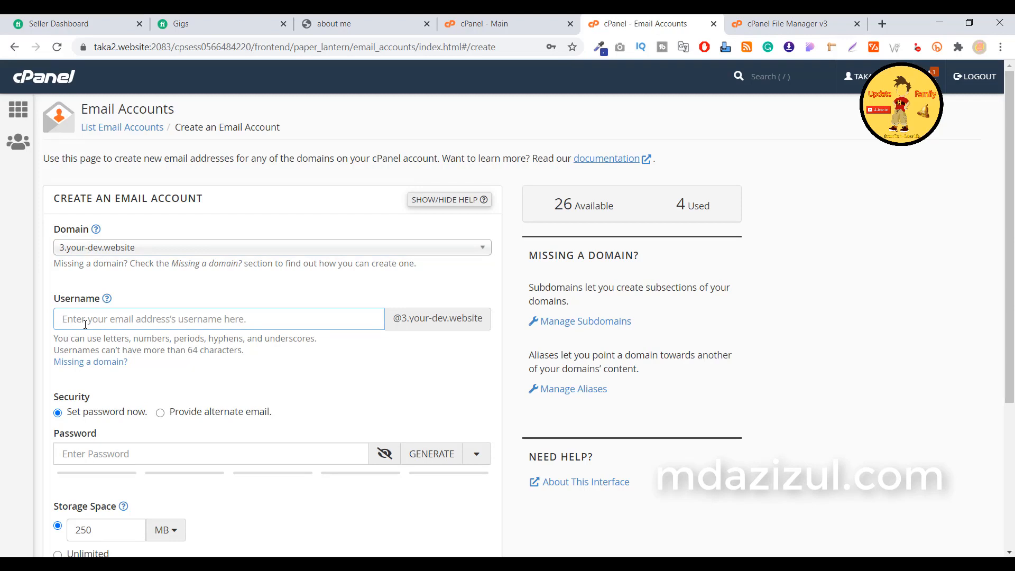
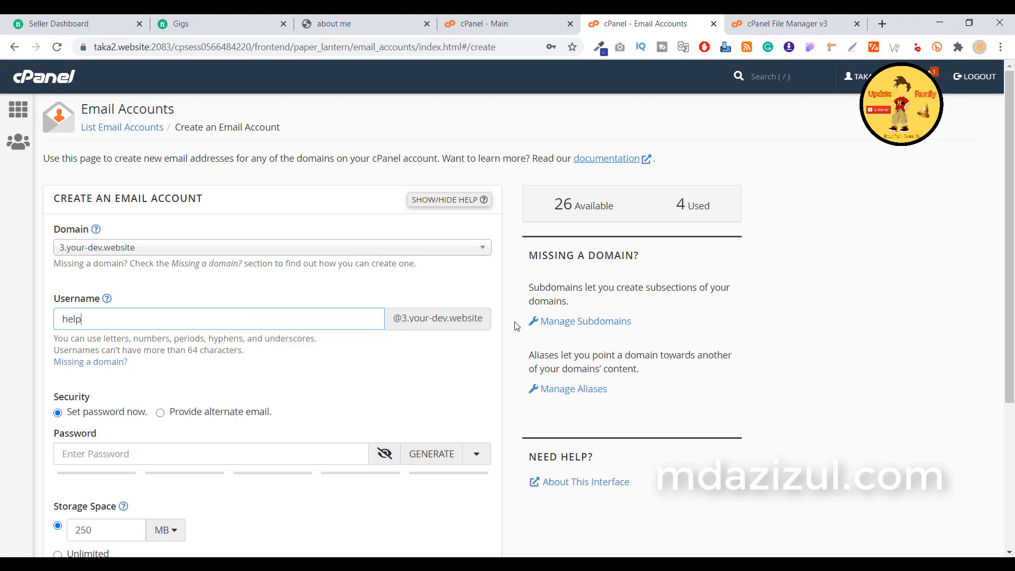
# Enter help as the new mailbox's username.
pyautogui.doubleClick(414, 318)
pyautogui.click(377, 376)
pyautogui.scroll(-1, 377, 376)
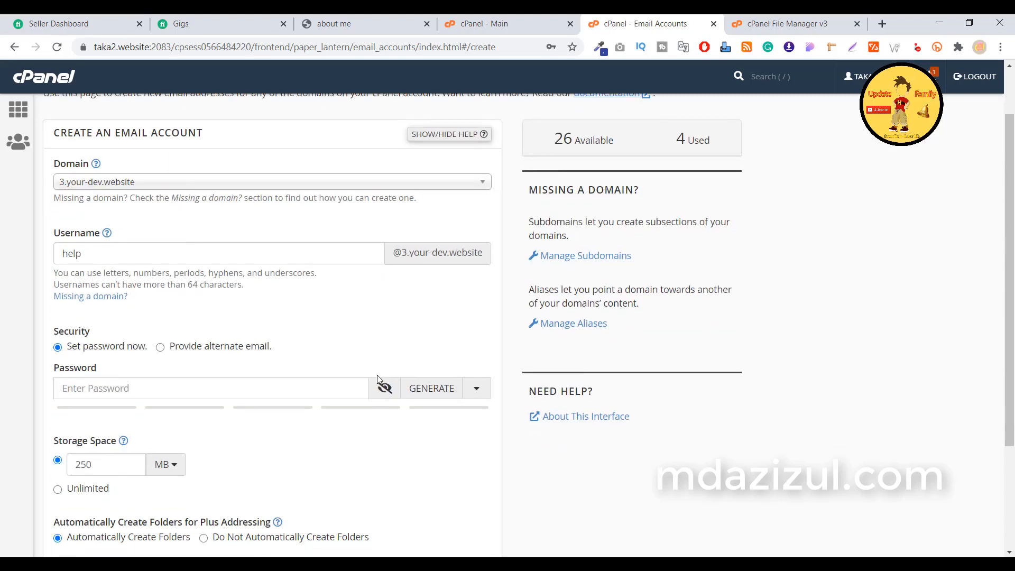
pyautogui.scroll(-1, 130, 364)
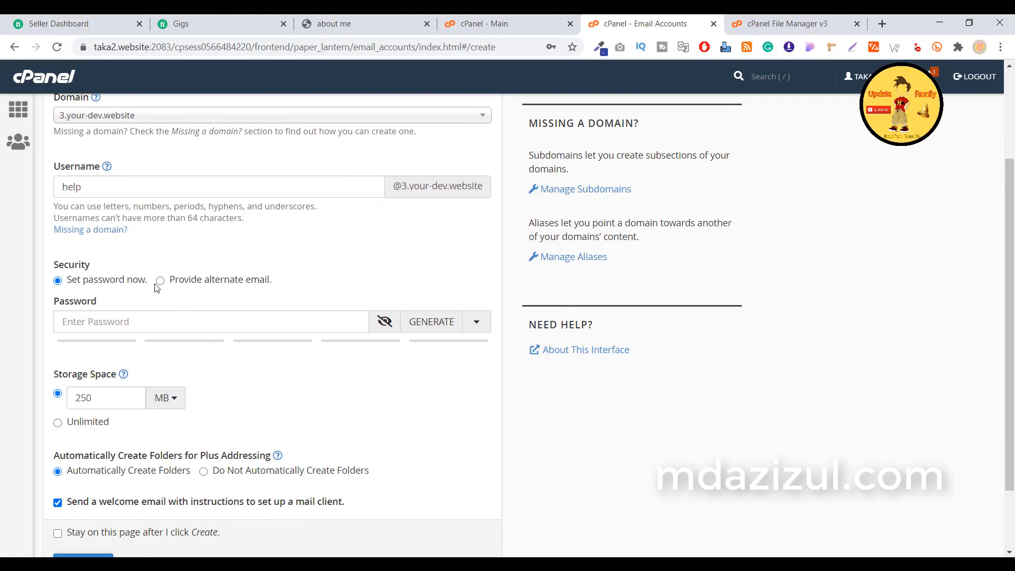
# Enter a strong account password, reveal it, and copy it.
pyautogui.click(121, 313)
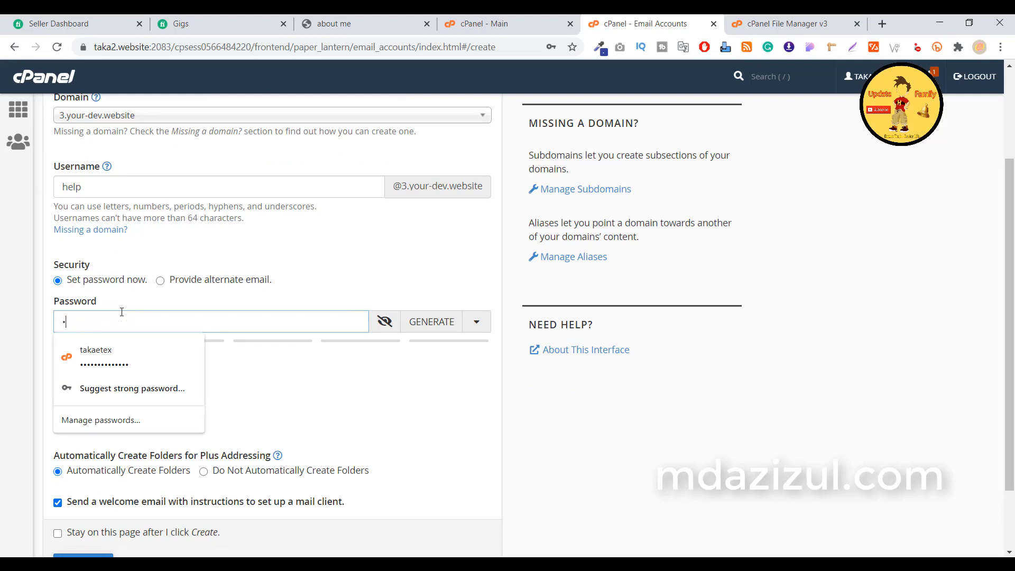
pyautogui.write('•••••')
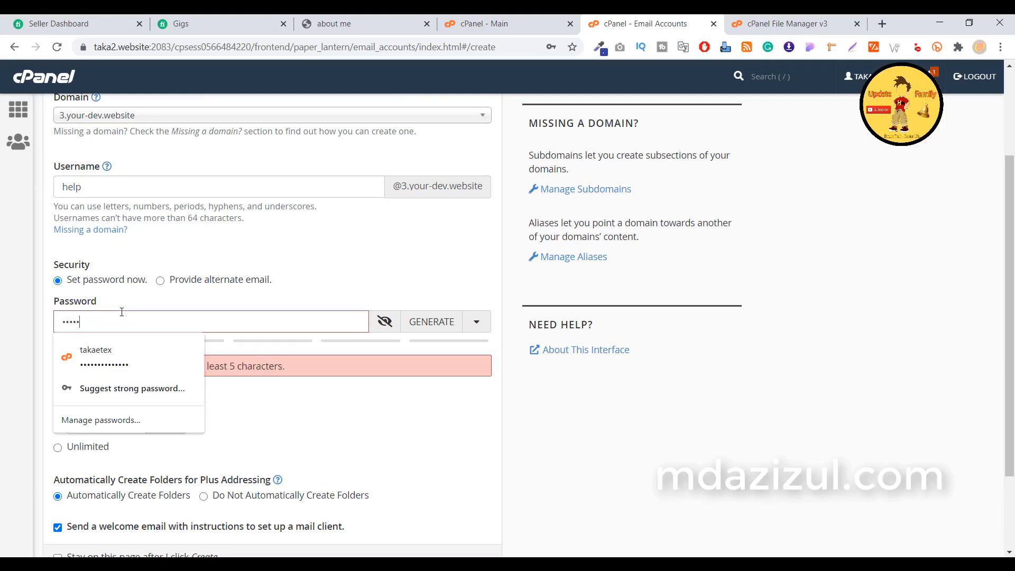
pyautogui.write('••••••')
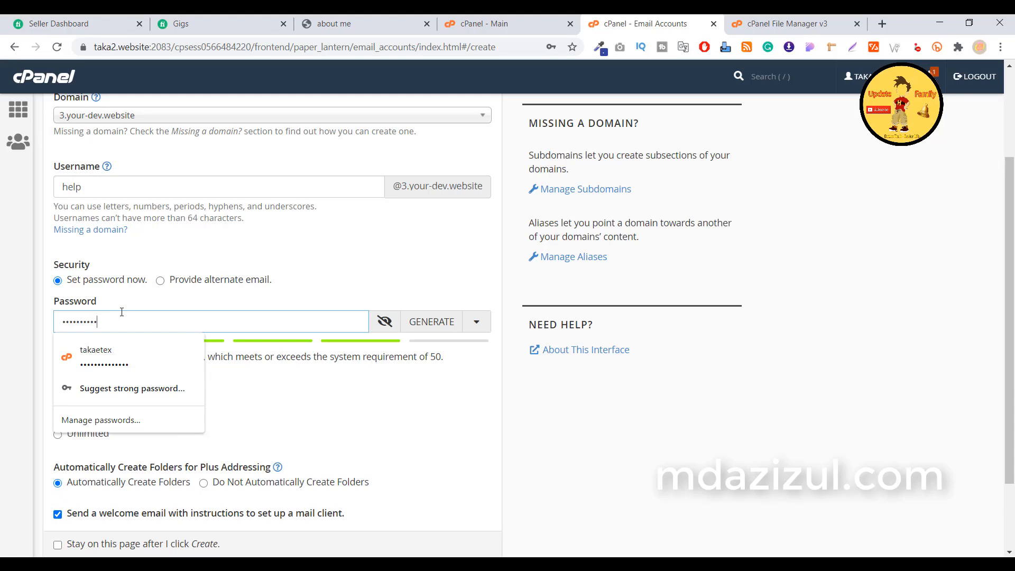
pyautogui.click(385, 321)
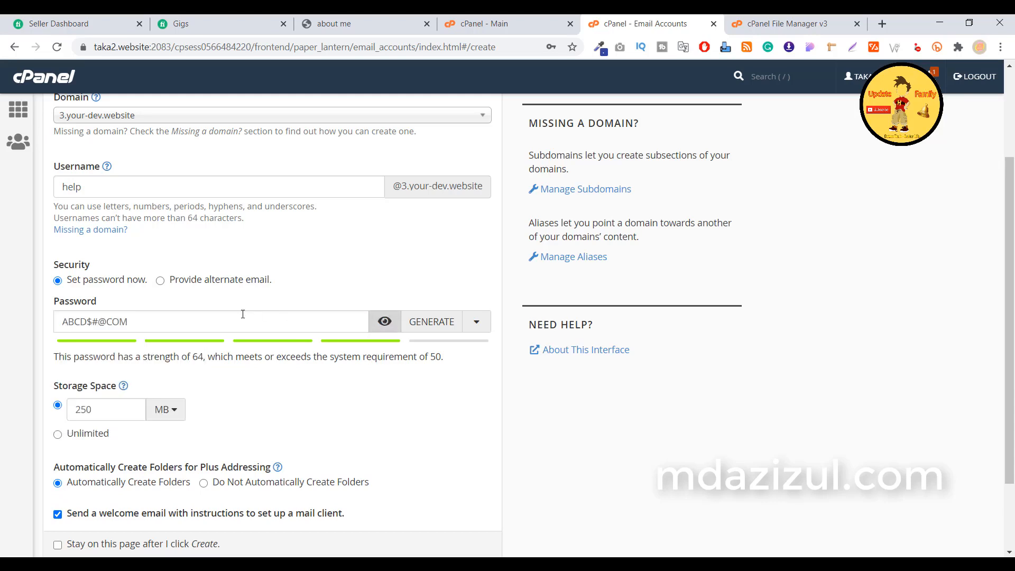
pyautogui.tripleClick(193, 324)
pyautogui.rightClick(194, 324)
pyautogui.click(246, 353)
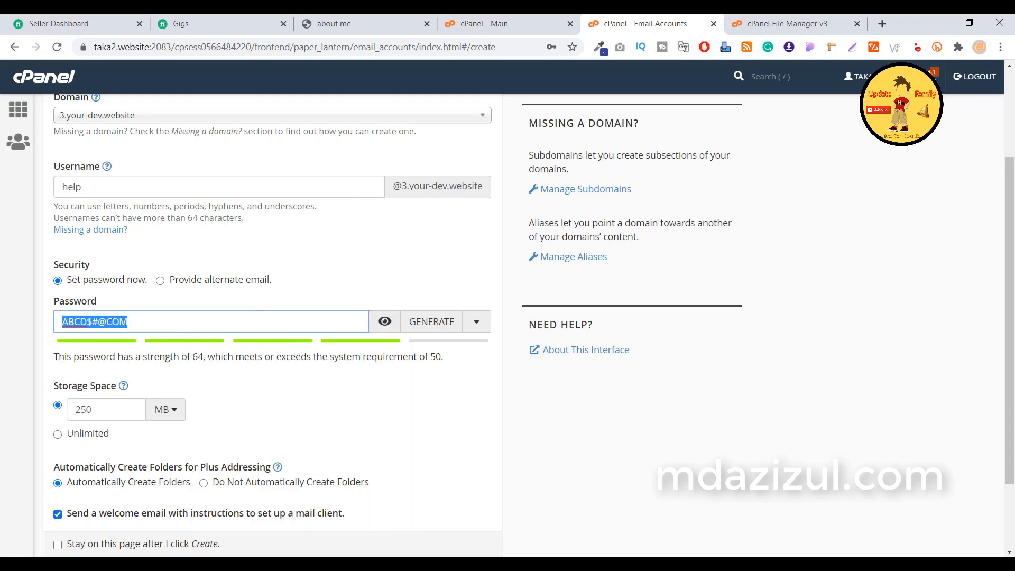
# Paste the copied password into a new tab as a note, then submit the account with CREATE.
pyautogui.click(882, 24)
pyautogui.rightClick(311, 43)
pyautogui.click(344, 105)
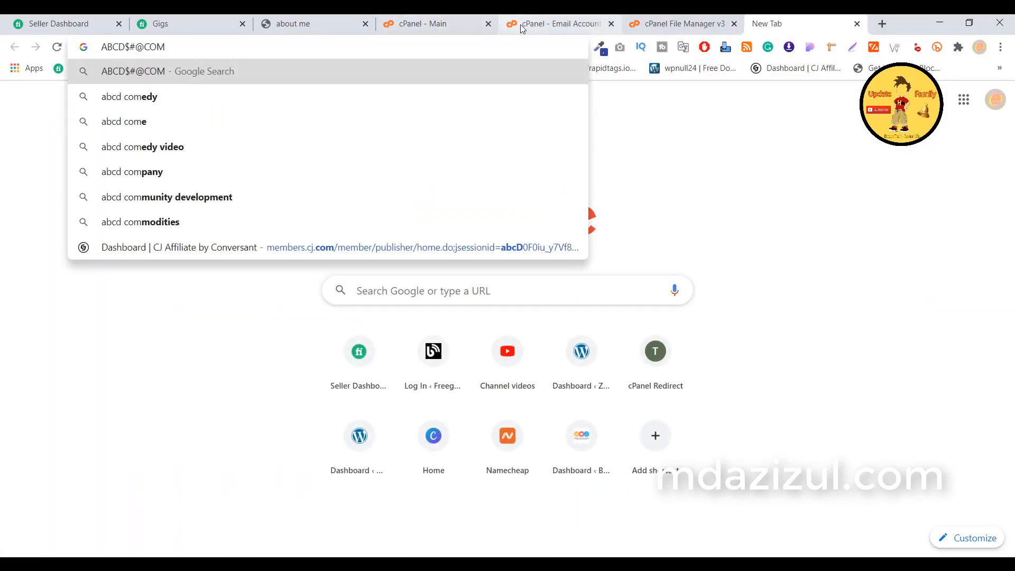
pyautogui.click(561, 23)
pyautogui.scroll(-3, 396, 407)
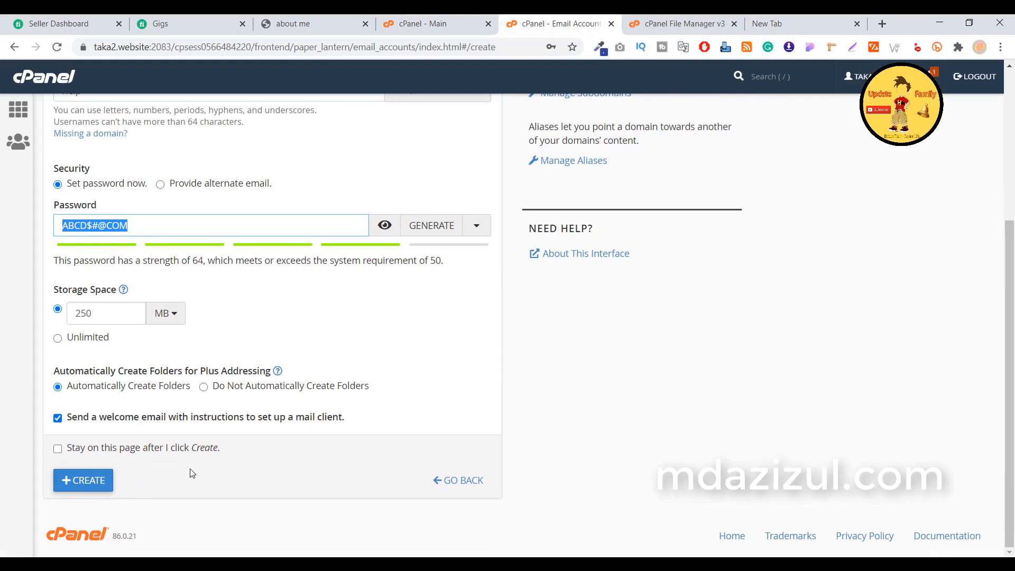
pyautogui.click(94, 480)
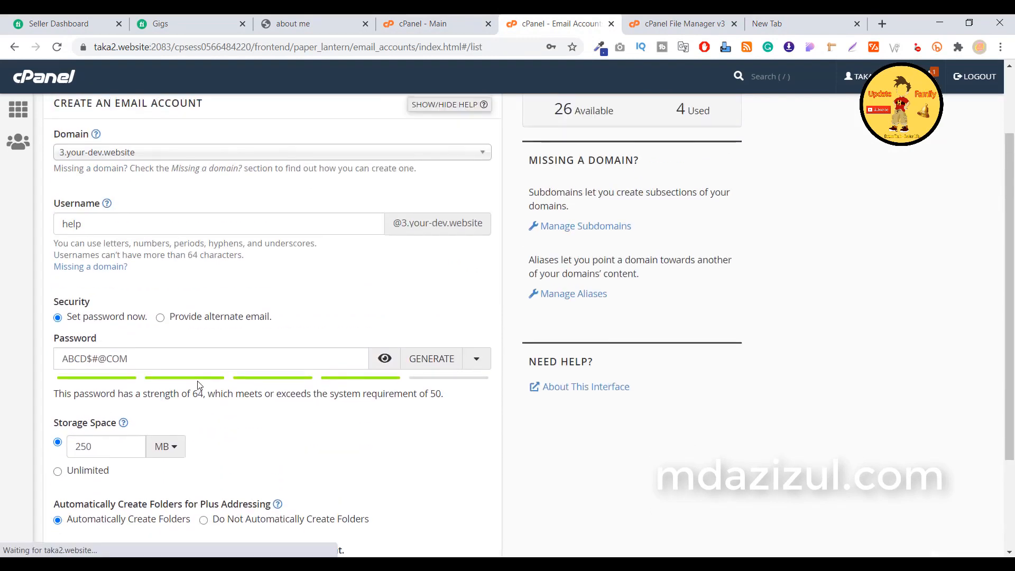
# Decline Chrome's password save, inspect the new help account via MANAGE, then open its webmail.
pyautogui.click(552, 263)
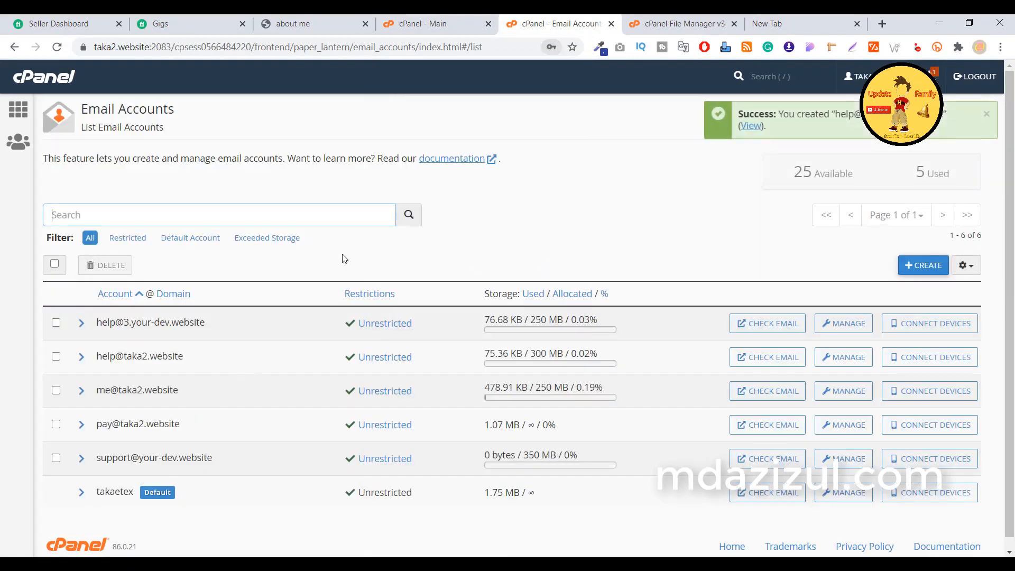
pyautogui.scroll(-1, 344, 256)
pyautogui.moveTo(118, 313); pyautogui.dragTo(201, 320)
pyautogui.click(178, 310)
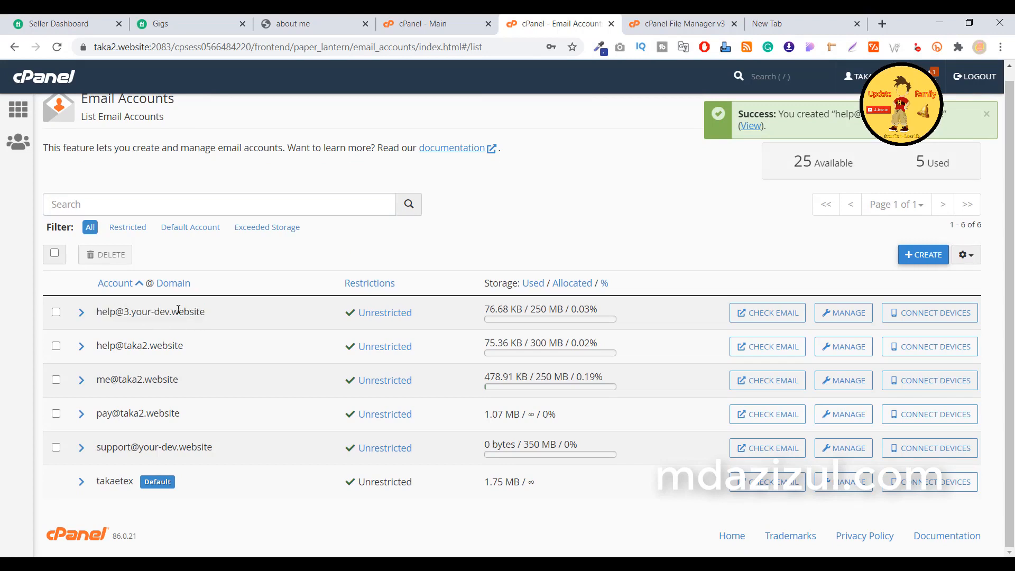
pyautogui.click(833, 319)
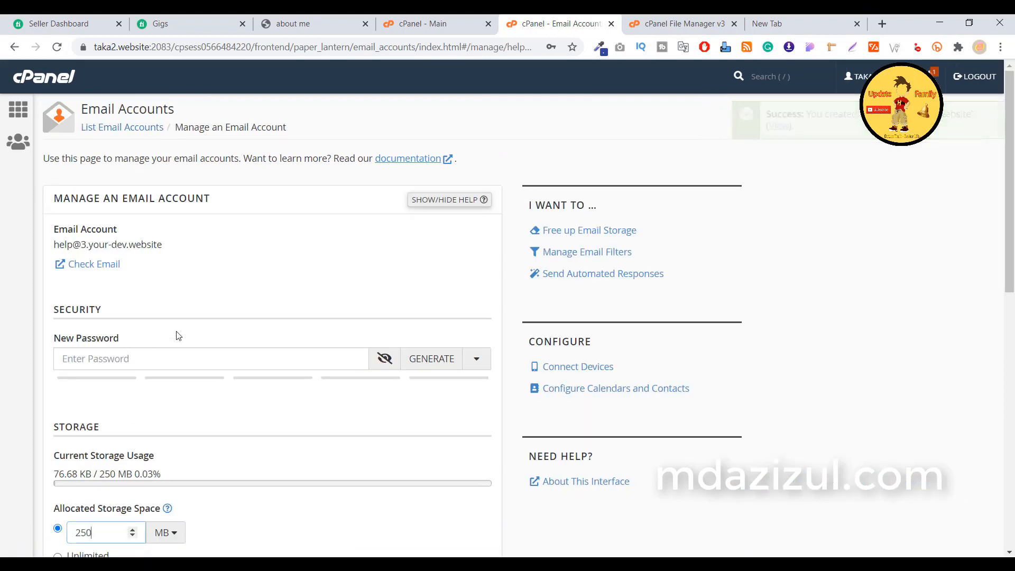
pyautogui.click(13, 46)
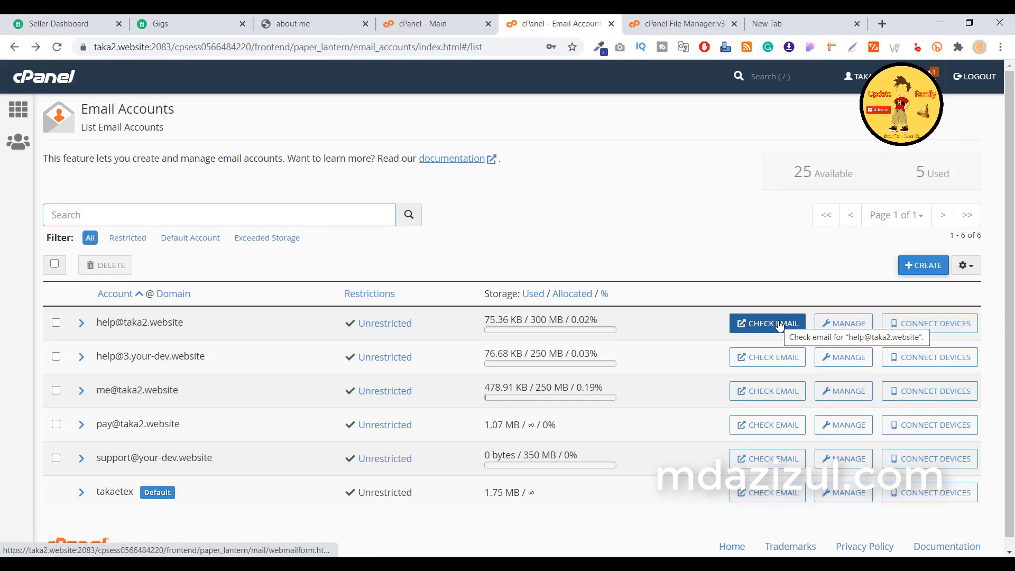
pyautogui.click(777, 323)
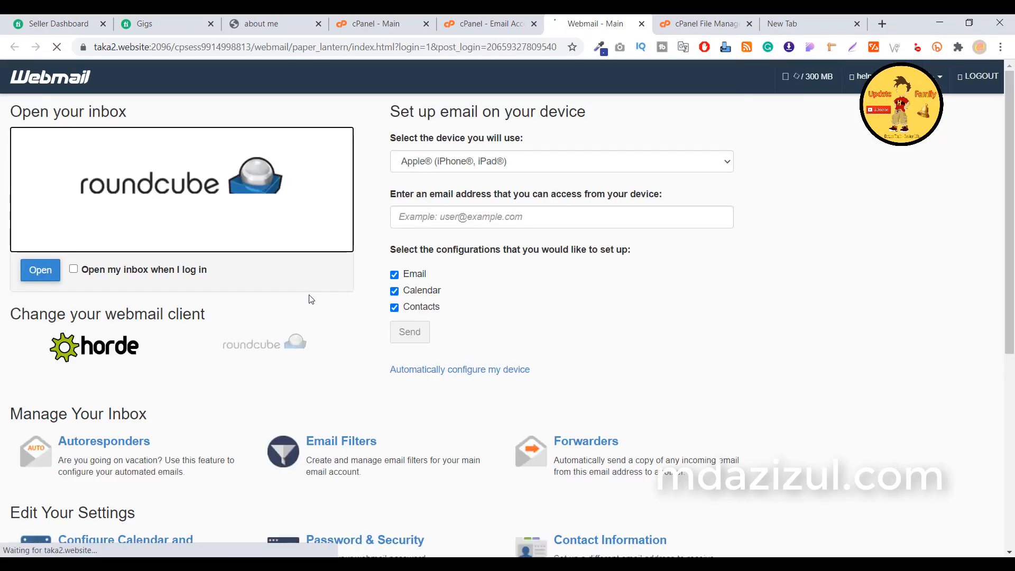
# Show Webmail's Configure Mail Client page at the SSL/TLS manual settings (IMAP 993, POP3 995, SMTP 465).
pyautogui.scroll(-7, 312, 300)
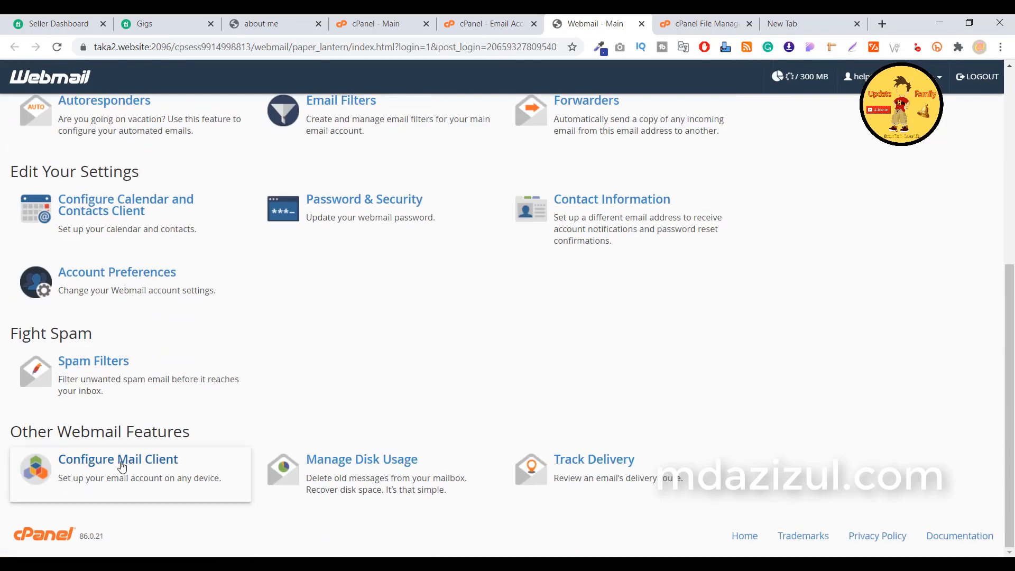
pyautogui.click(160, 465)
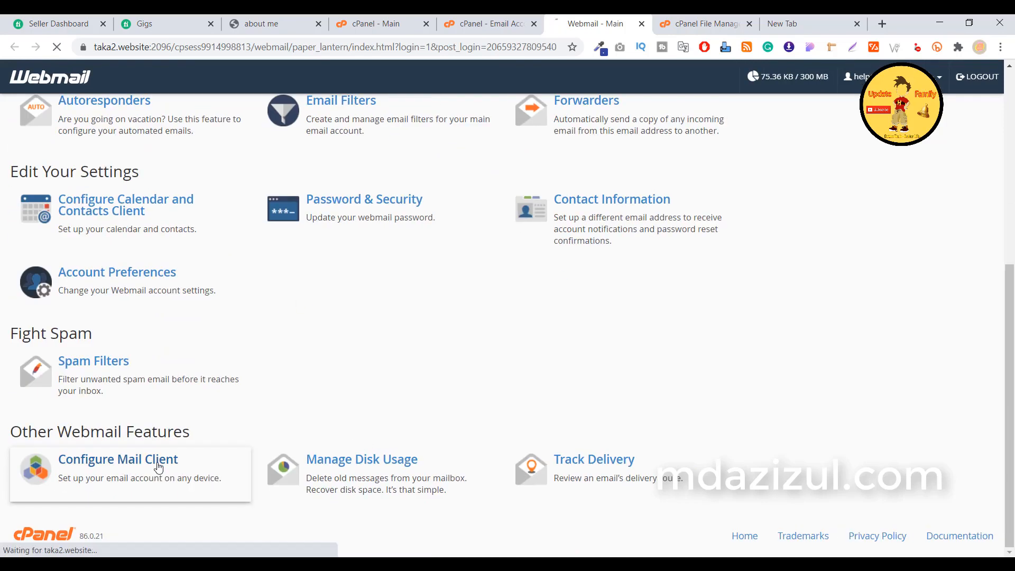
pyautogui.scroll(-6, 267, 360)
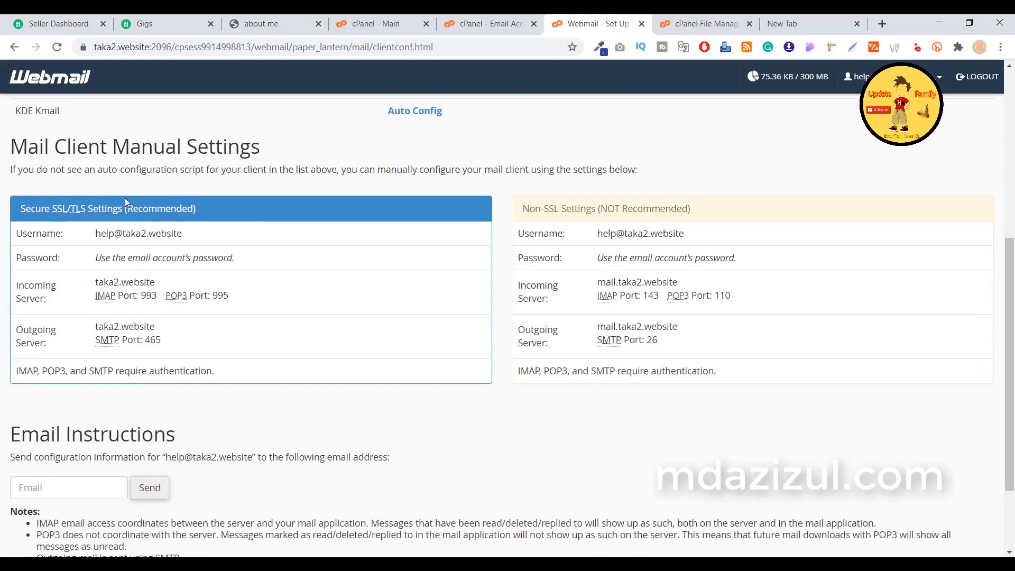
# Review the secure settings: username, password note, IMAP port 993 and SMTP port 465.
pyautogui.doubleClick(130, 233)
pyautogui.click(255, 233)
pyautogui.moveTo(95, 233); pyautogui.dragTo(176, 234)
pyautogui.moveTo(104, 259); pyautogui.dragTo(205, 260)
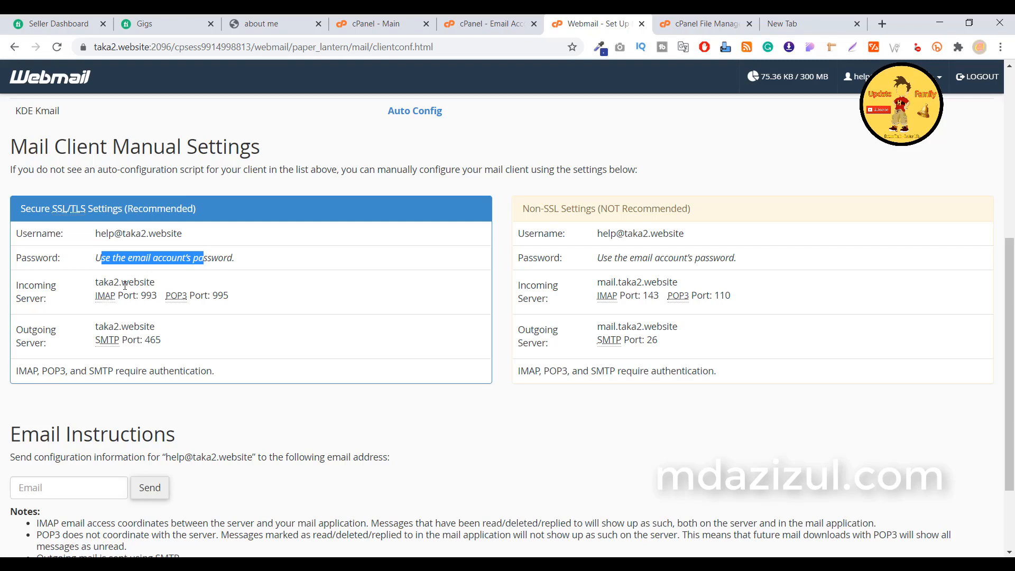
pyautogui.moveTo(131, 295); pyautogui.dragTo(159, 295)
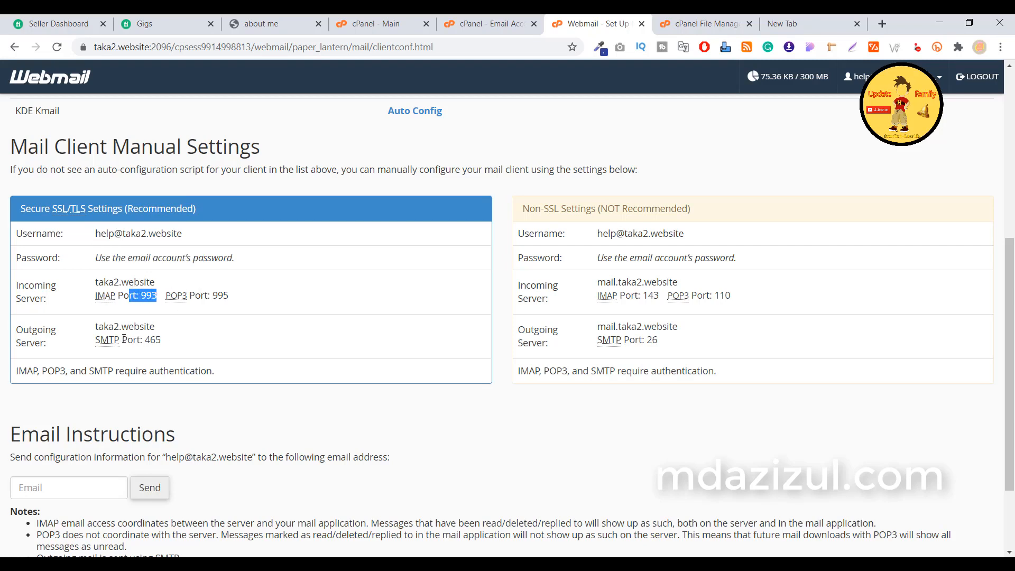
pyautogui.moveTo(119, 342); pyautogui.dragTo(220, 341)
pyautogui.click(171, 334)
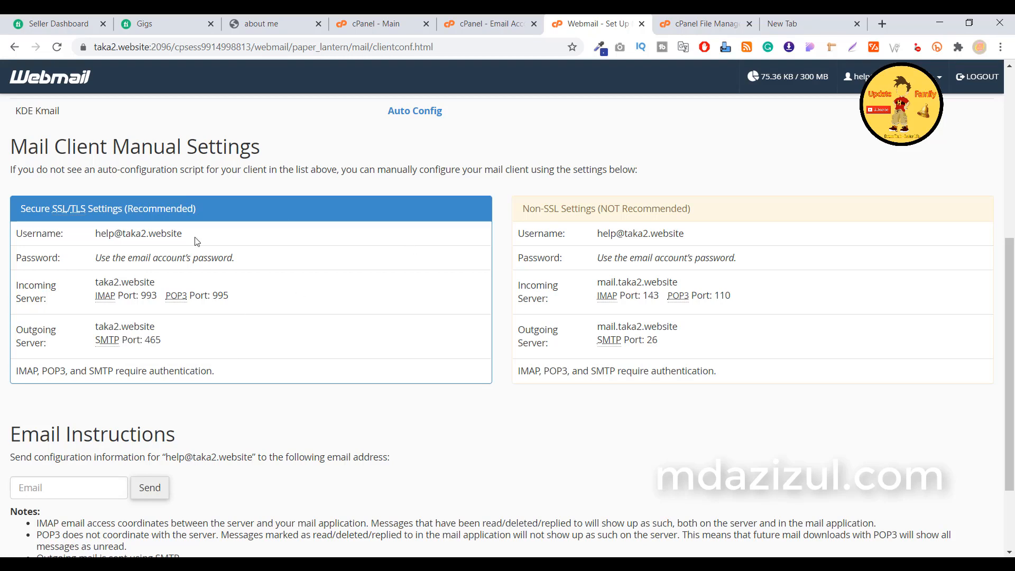
pyautogui.click(675, 31)
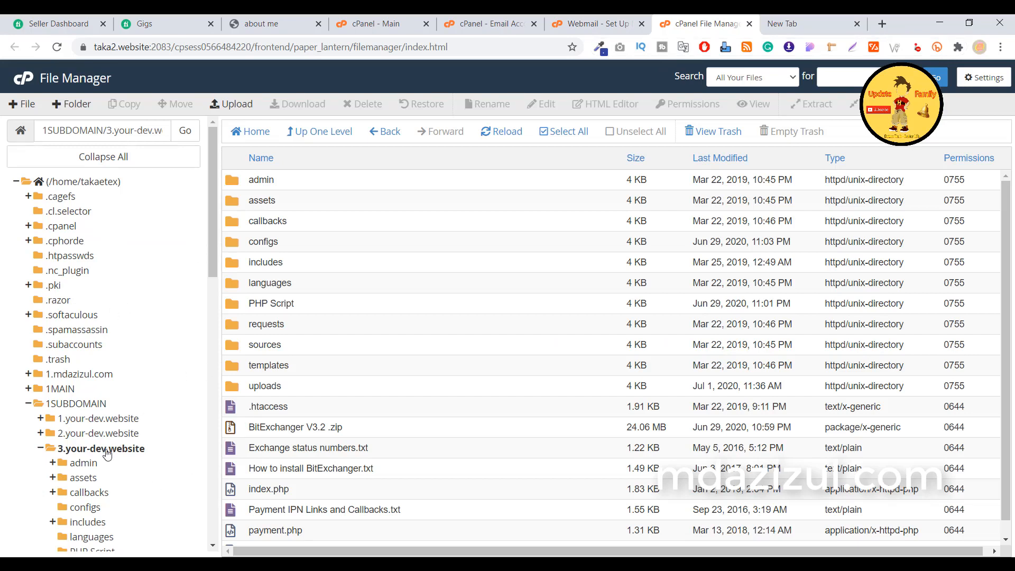
# Open the configs folder under 3.your-dev.website and select smtp.settings.php.
pyautogui.scroll(-1, 130, 432)
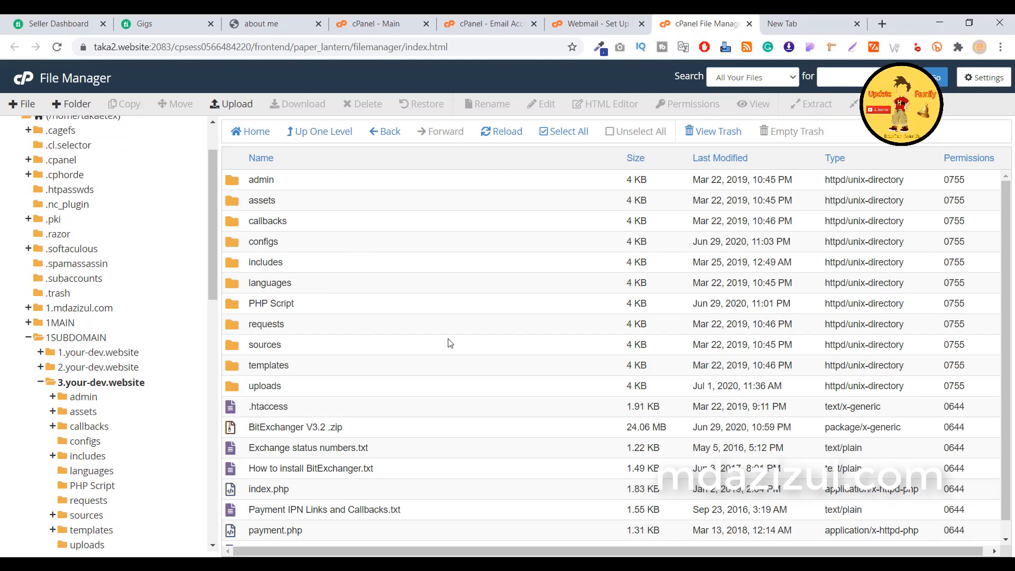
pyautogui.doubleClick(318, 242)
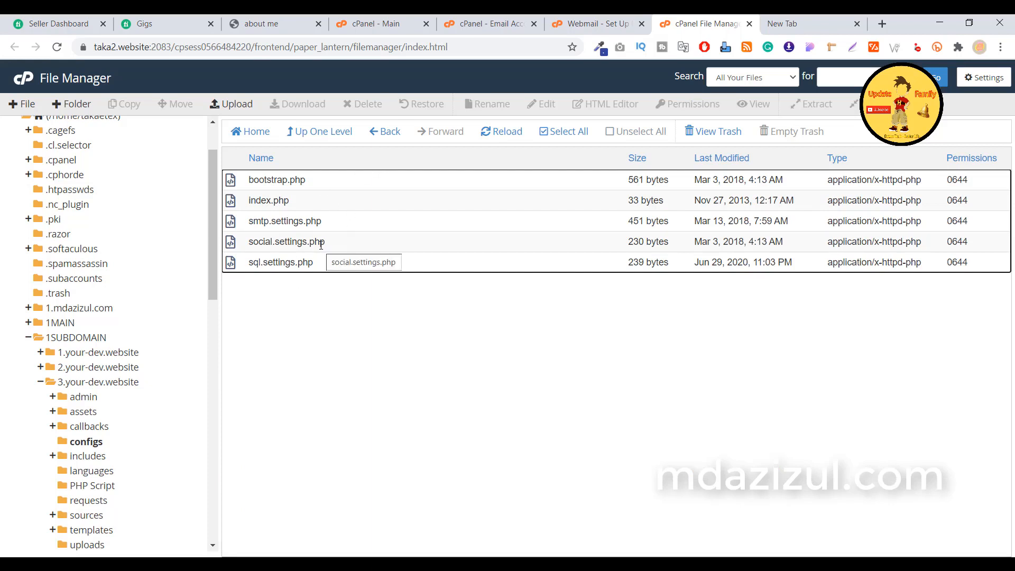
pyautogui.click(339, 225)
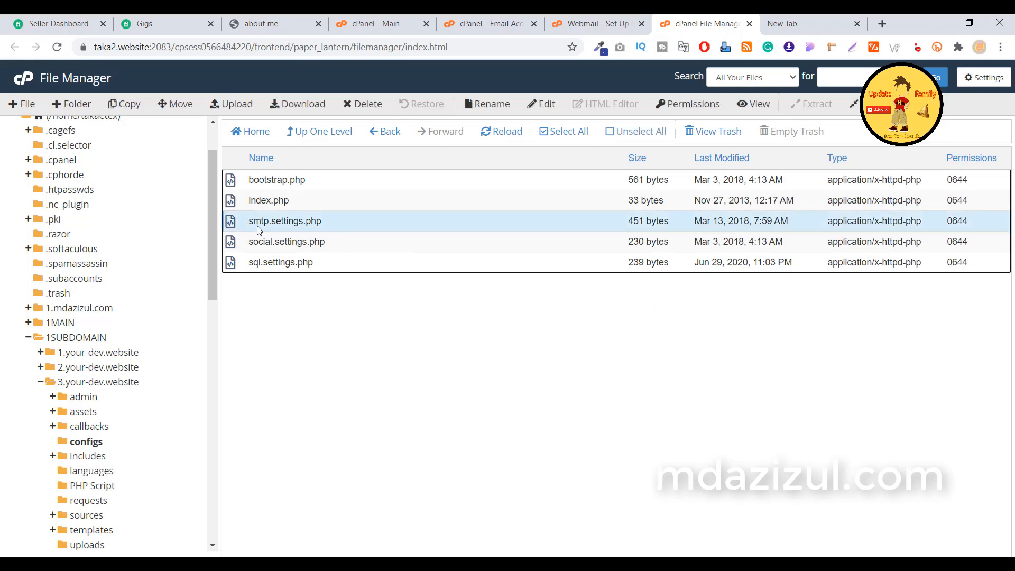
# Open smtp.settings.php in the code editor and change SMTPAuth on line 8 from false to true.
pyautogui.click(539, 107)
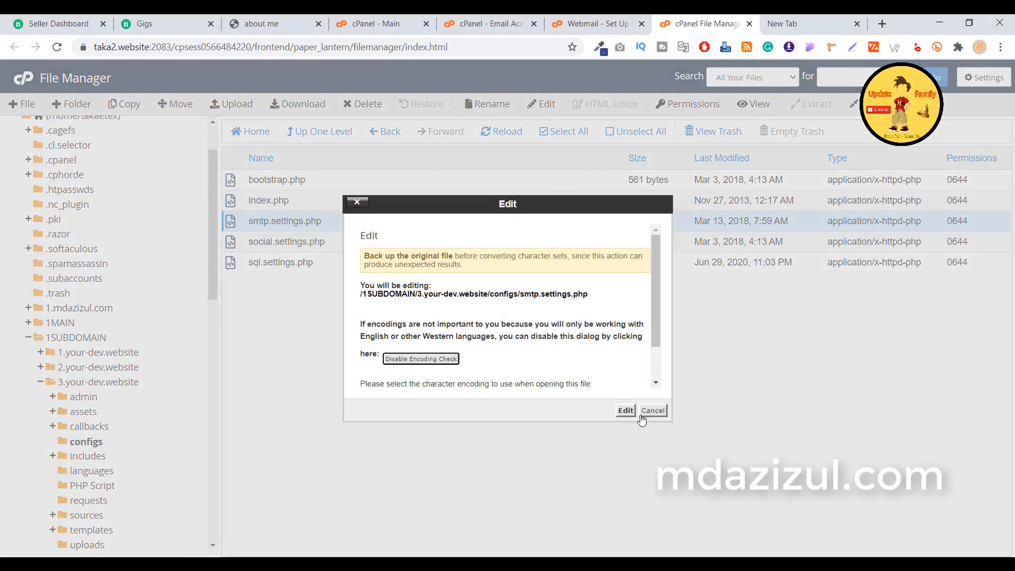
pyautogui.click(625, 411)
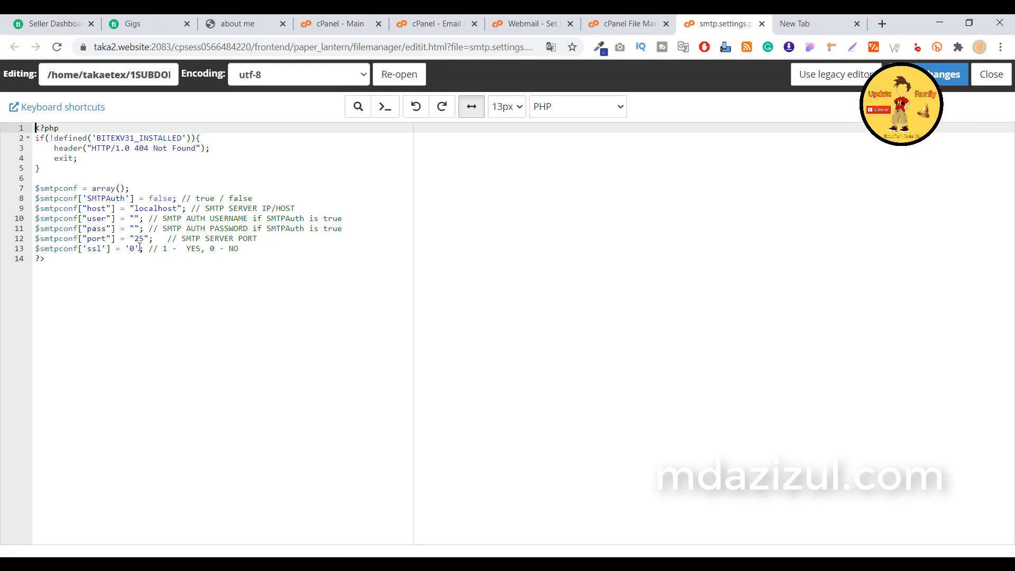
pyautogui.doubleClick(203, 199)
pyautogui.rightClick(202, 199)
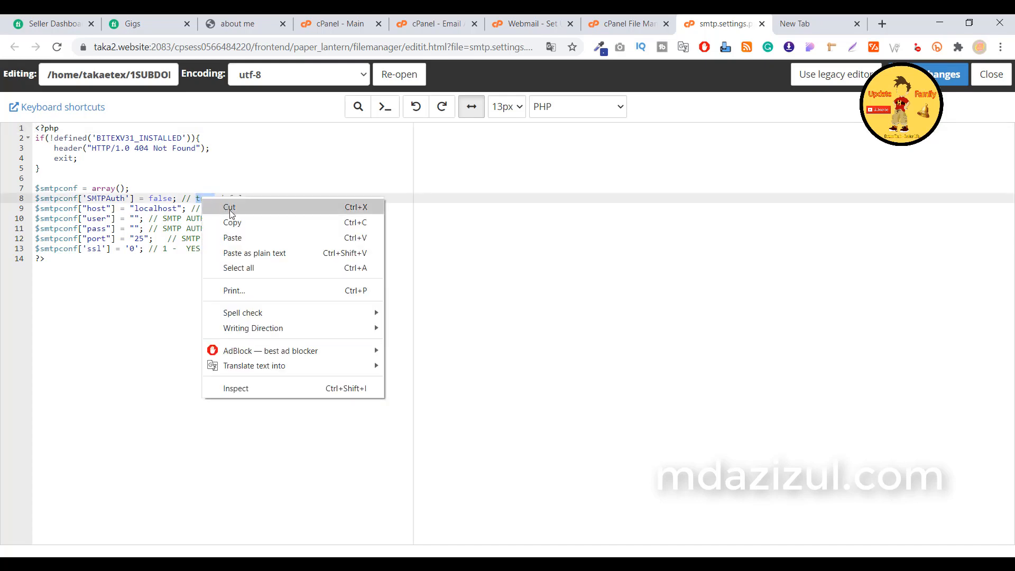
pyautogui.click(234, 222)
pyautogui.doubleClick(166, 198)
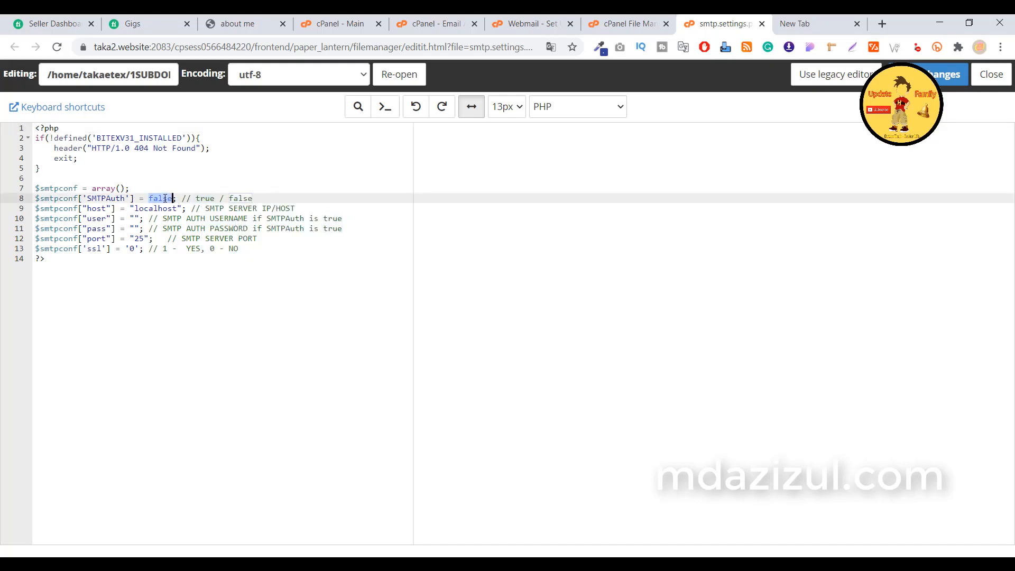
pyautogui.hotkey('ctrl', 'v')
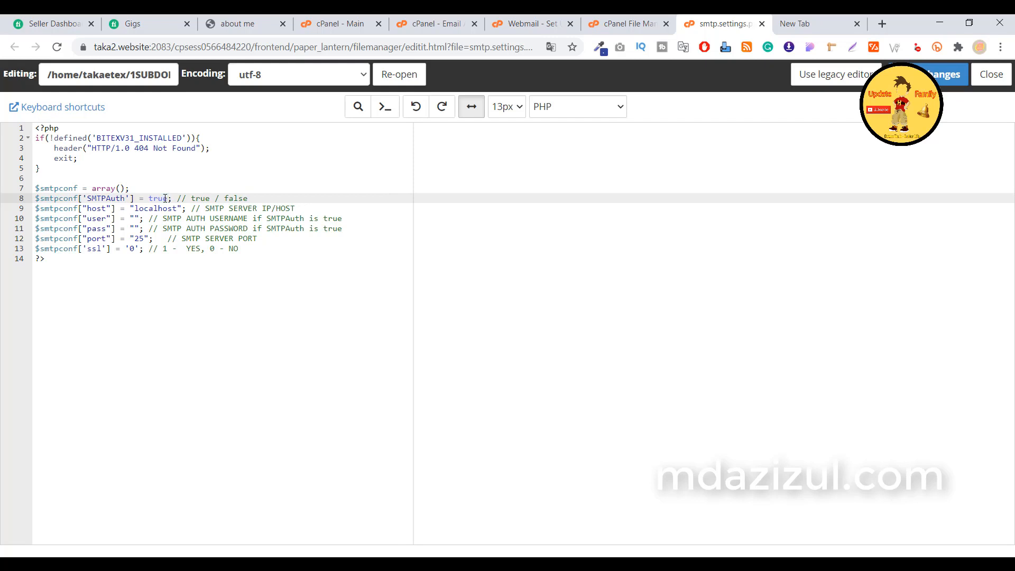
pyautogui.click(161, 209)
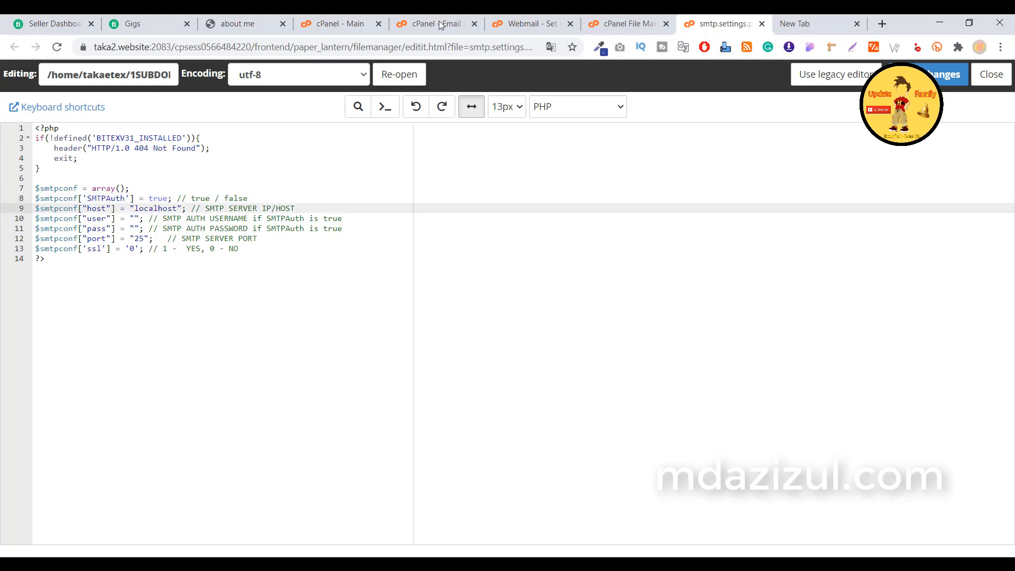
# Load taka2.website/cpanel in a new tab to reach the hosting login page.
pyautogui.click(334, 27)
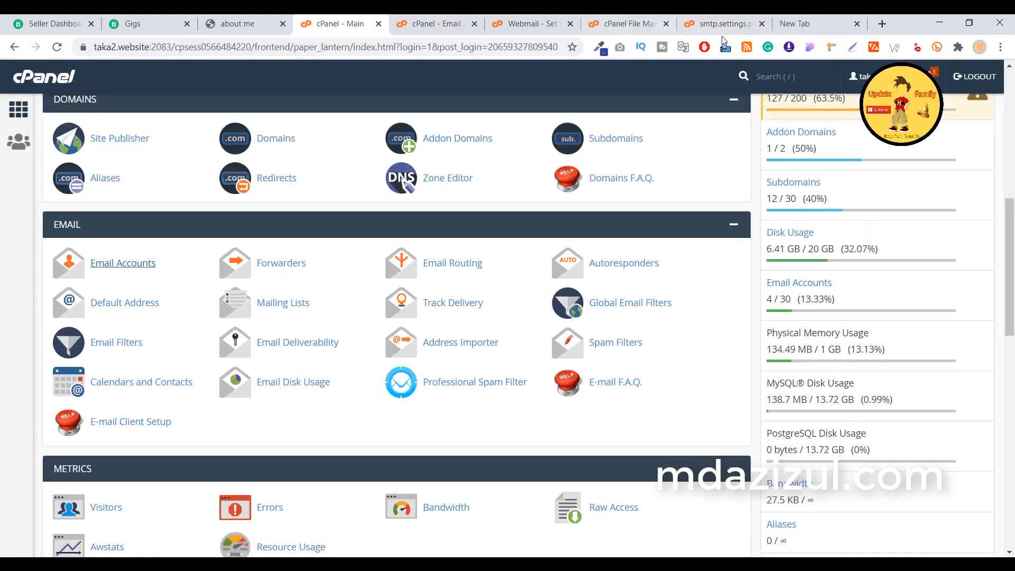
pyautogui.click(882, 24)
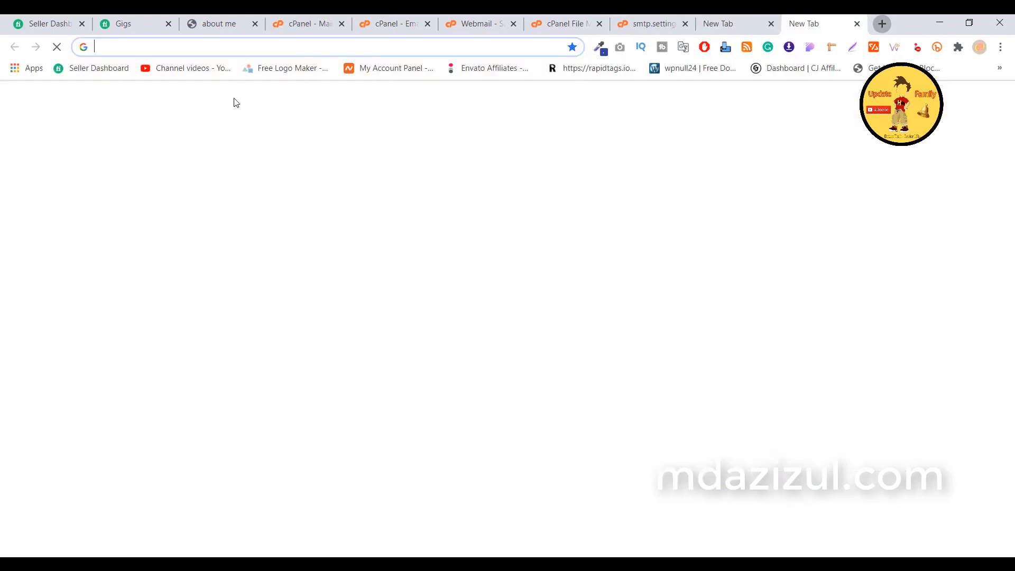
pyautogui.click(218, 48)
pyautogui.write('ta')
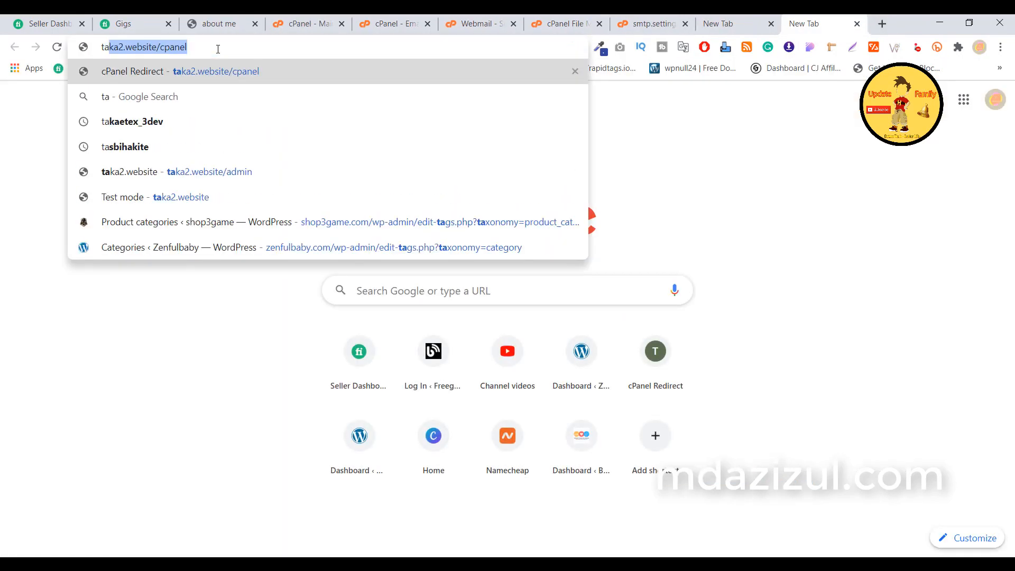
pyautogui.press('Return')
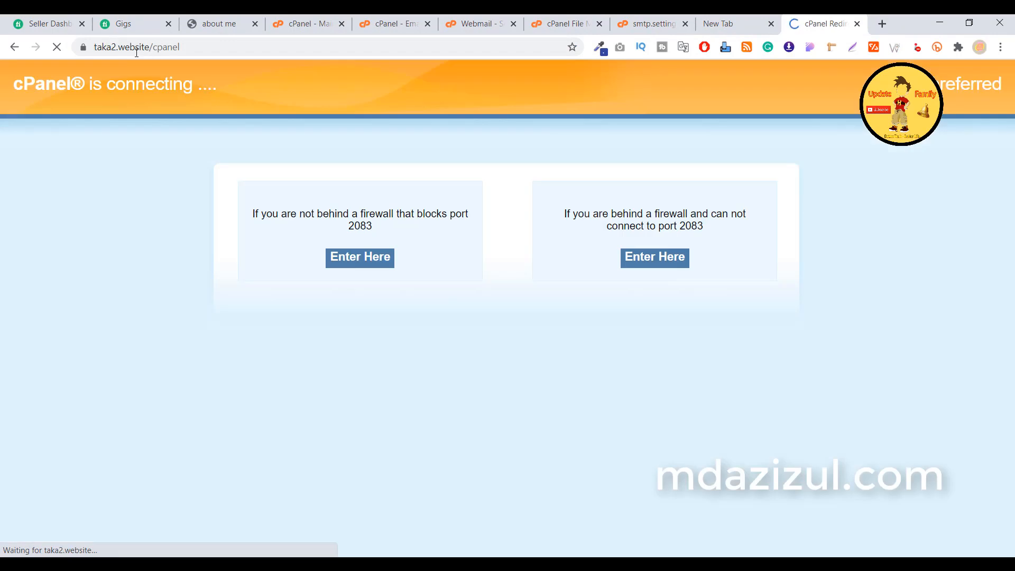
# Reload the login page over http and copy its server266.web-hosting.com:2083 address.
pyautogui.moveTo(112, 50); pyautogui.dragTo(207, 52)
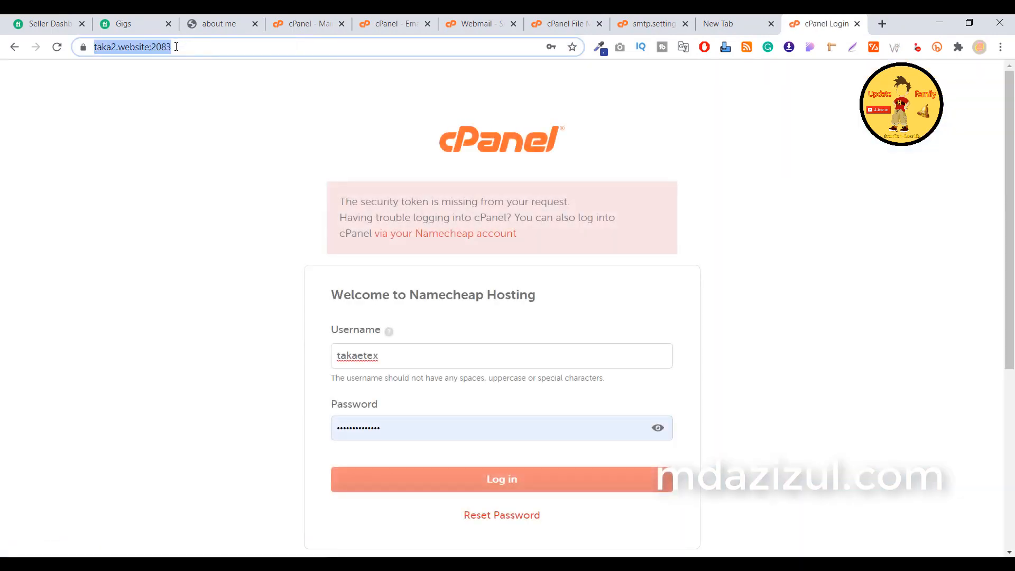
pyautogui.click(201, 48)
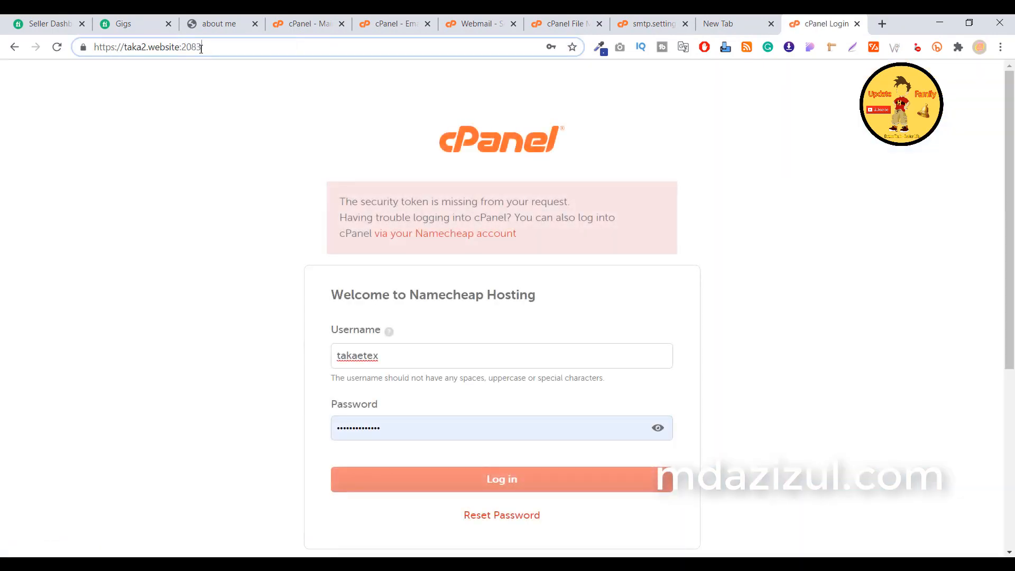
pyautogui.click(112, 48)
pyautogui.press('BackSpace')
pyautogui.press('Return')
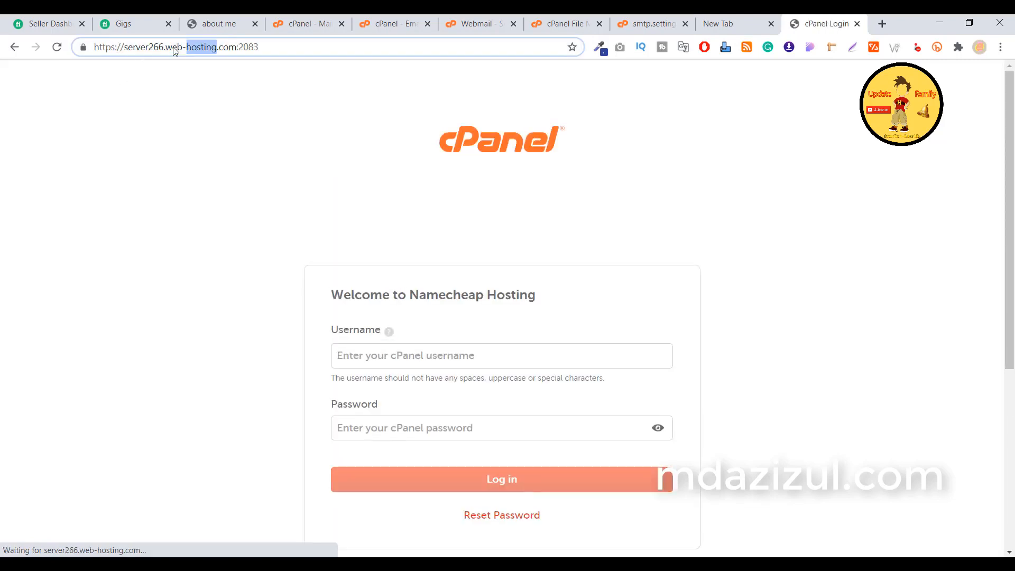
pyautogui.click(225, 49)
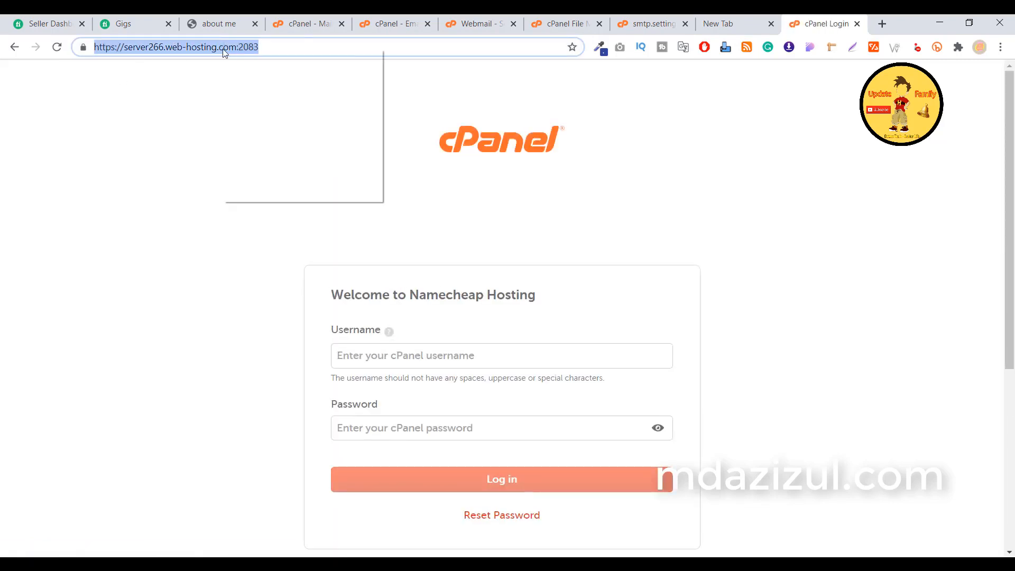
pyautogui.rightClick(224, 51)
pyautogui.click(252, 97)
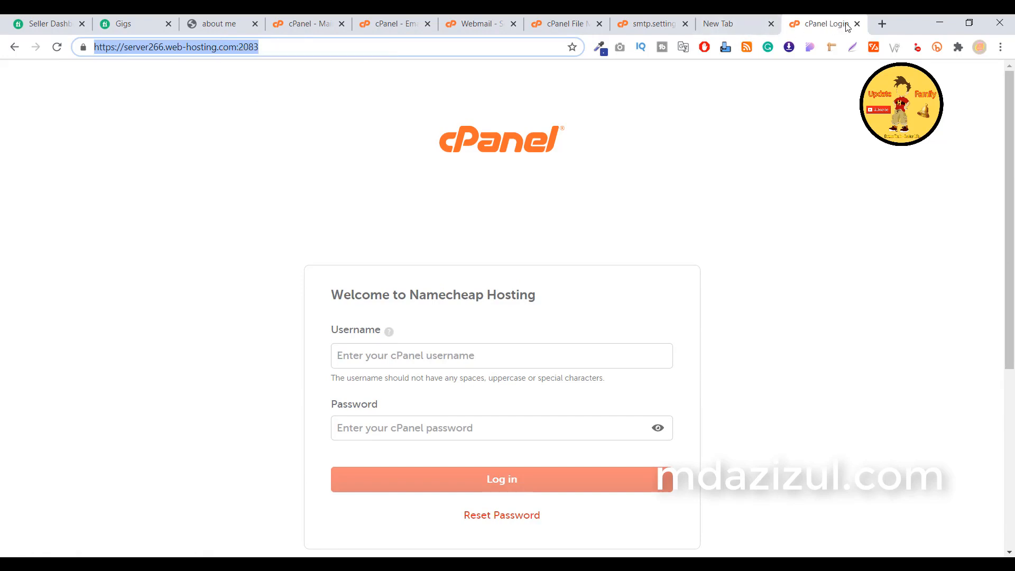
pyautogui.click(653, 24)
pyautogui.doubleClick(156, 210)
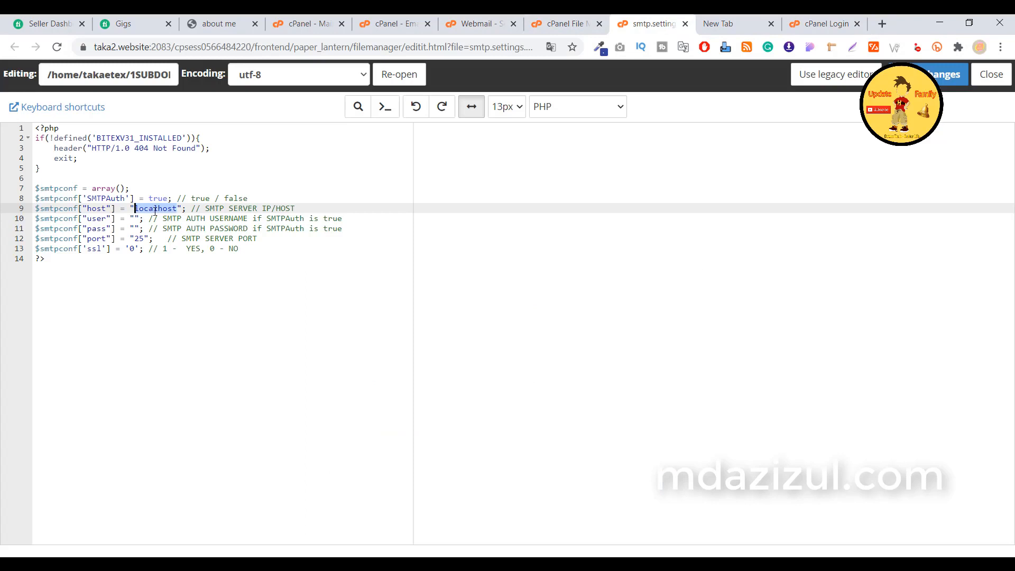
pyautogui.hotkey('ctrl', 'v')
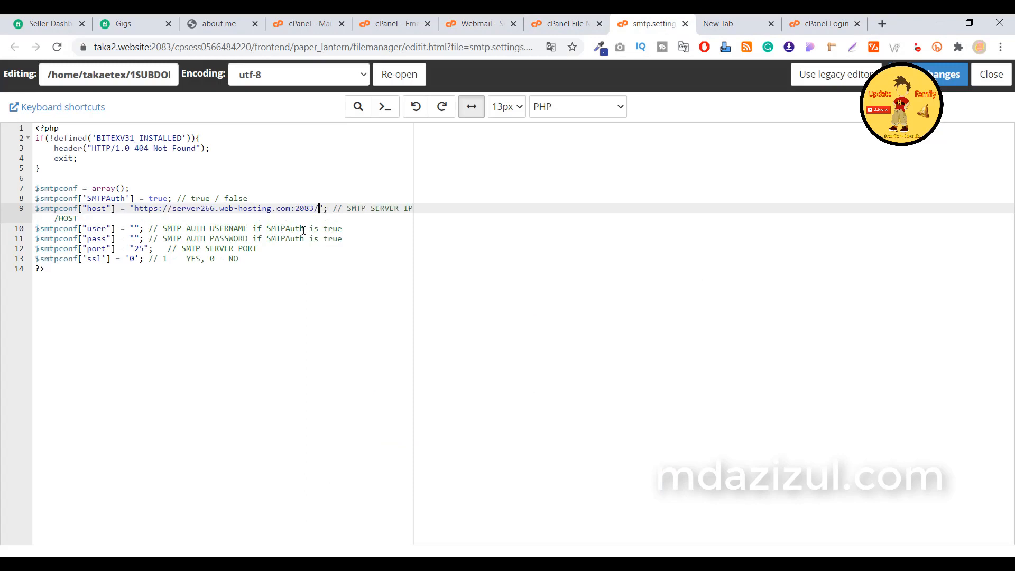
pyautogui.press('BackSpace')
pyautogui.press('BackSpace')
pyautogui.press('BackSpace')
pyautogui.press('BackSpace')
pyautogui.press('BackSpace')
pyautogui.press('BackSpace')
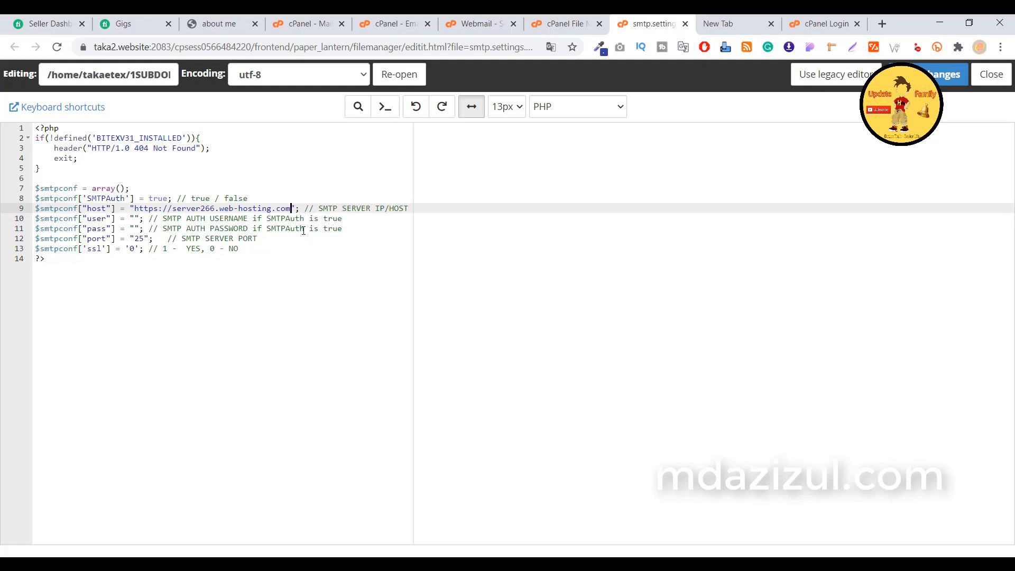
pyautogui.moveTo(166, 208); pyautogui.dragTo(146, 208)
pyautogui.press('BackSpace')
pyautogui.press('BackSpace')
pyautogui.press('BackSpace')
pyautogui.press('BackSpace')
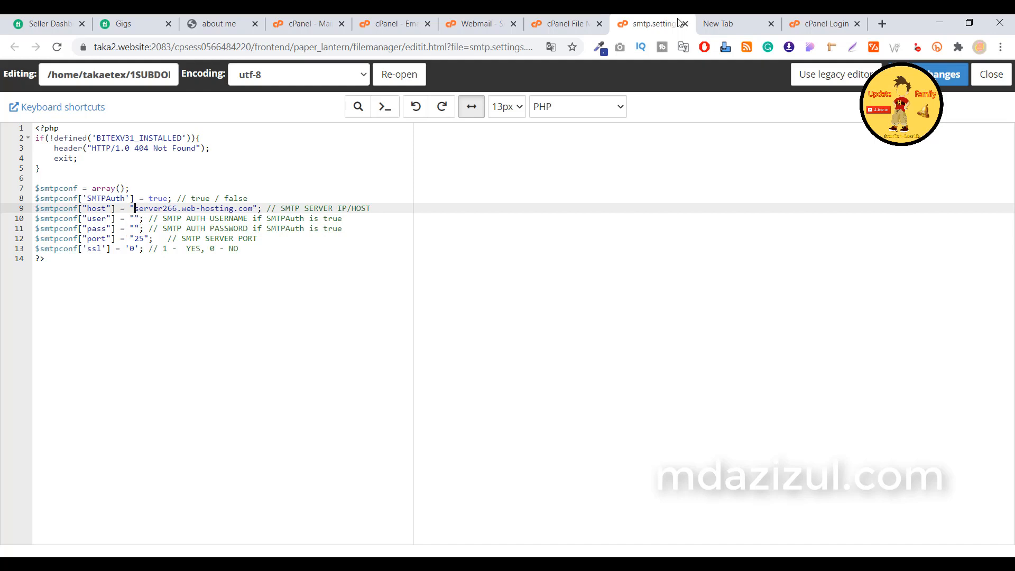
pyautogui.click(493, 28)
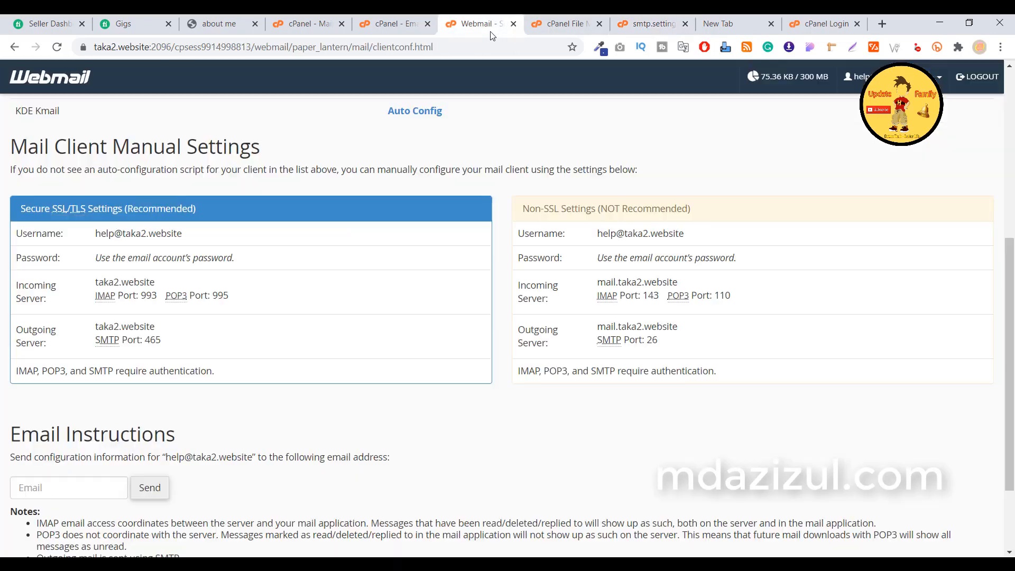
# Copy the new account's username from the Webmail secure settings, then go back to the smtp.settings.php editor.
pyautogui.tripleClick(108, 233)
pyautogui.rightClick(108, 233)
pyautogui.click(127, 241)
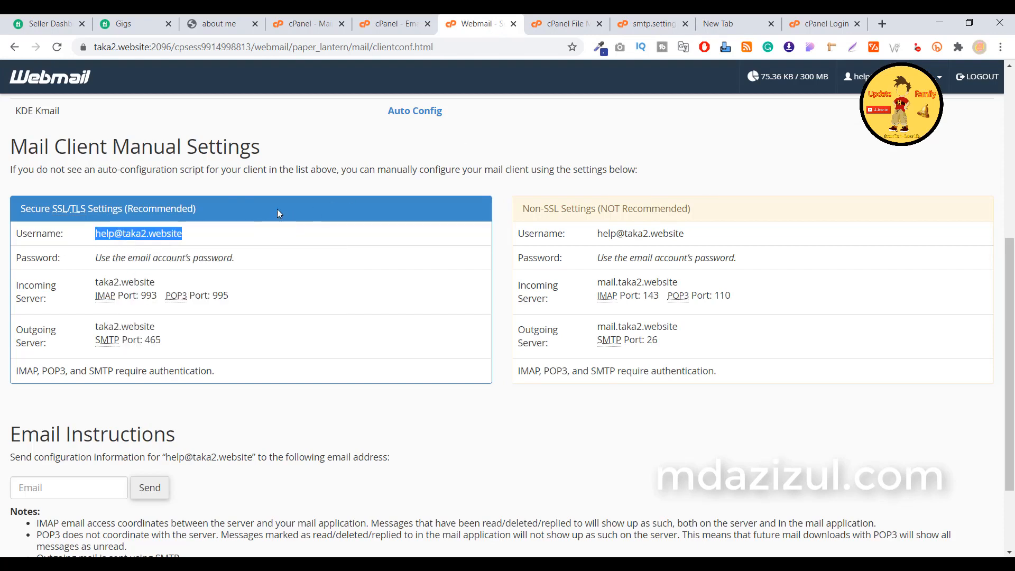
pyautogui.click(834, 28)
pyautogui.click(735, 23)
pyautogui.click(654, 23)
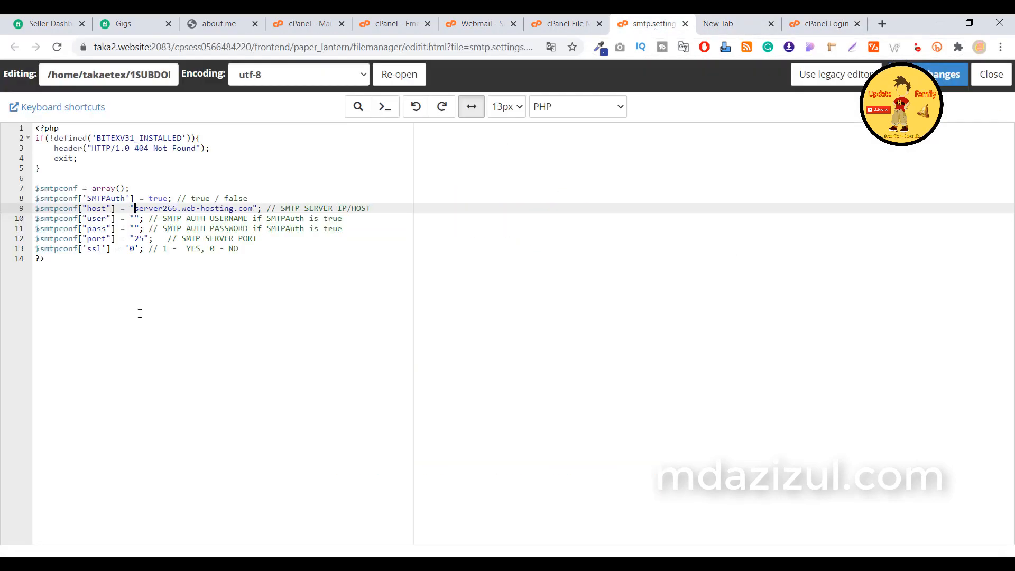
# Paste the account's e-mail address into the empty SMTP user value on line 10, removing the stray line break.
pyautogui.click(136, 219)
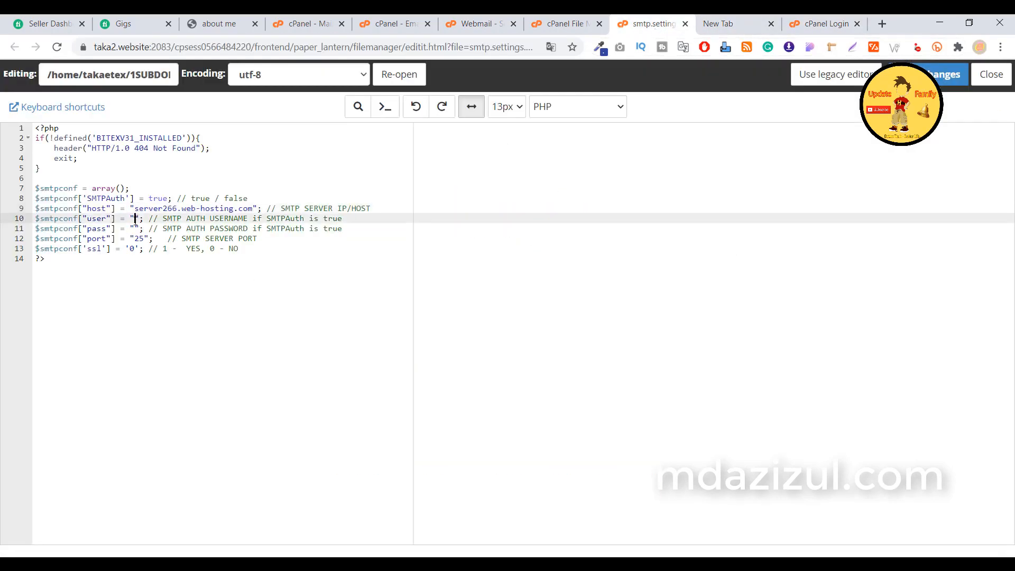
pyautogui.hotkey('ctrl', 'v')
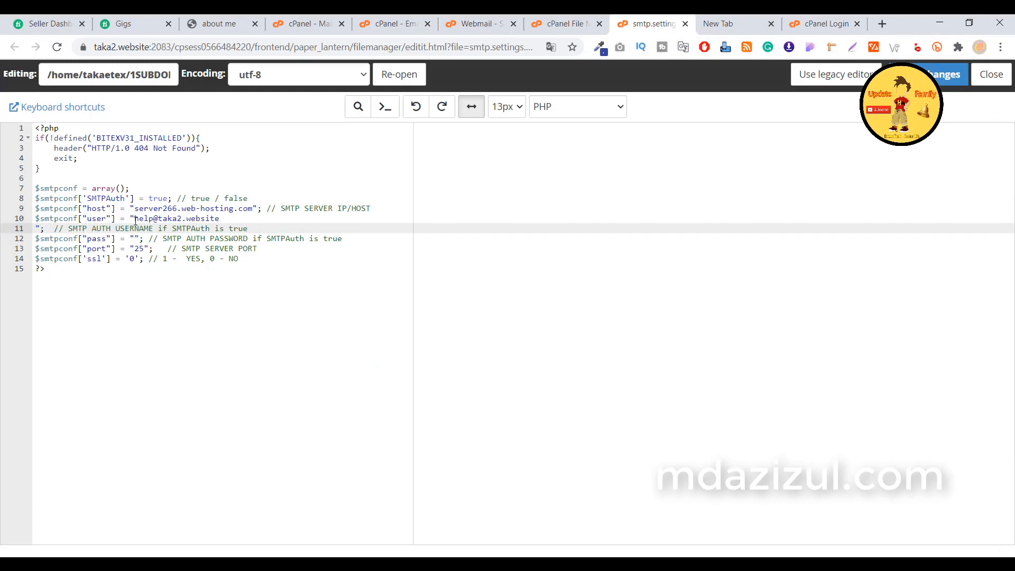
pyautogui.press('BackSpace')
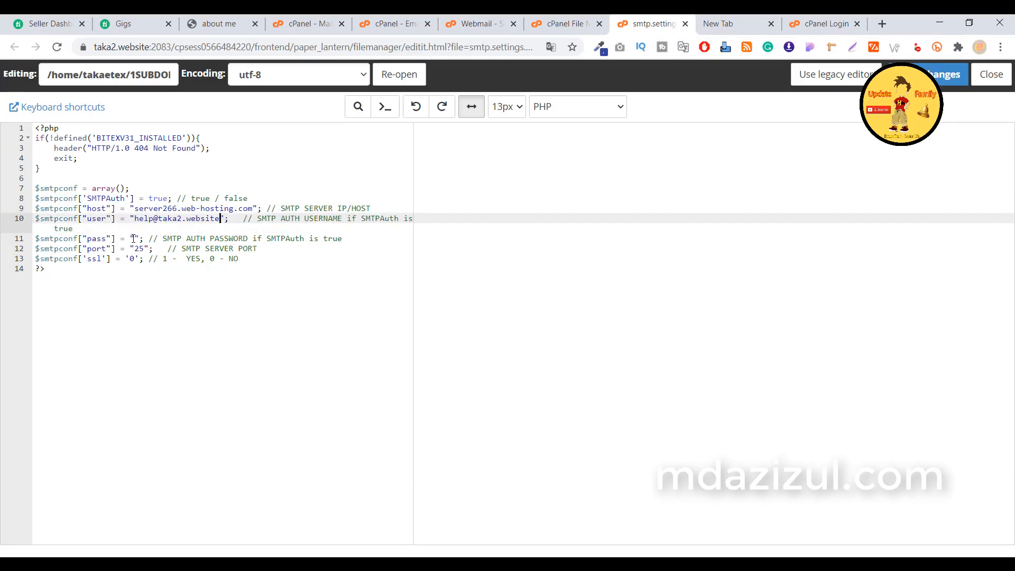
pyautogui.click(718, 24)
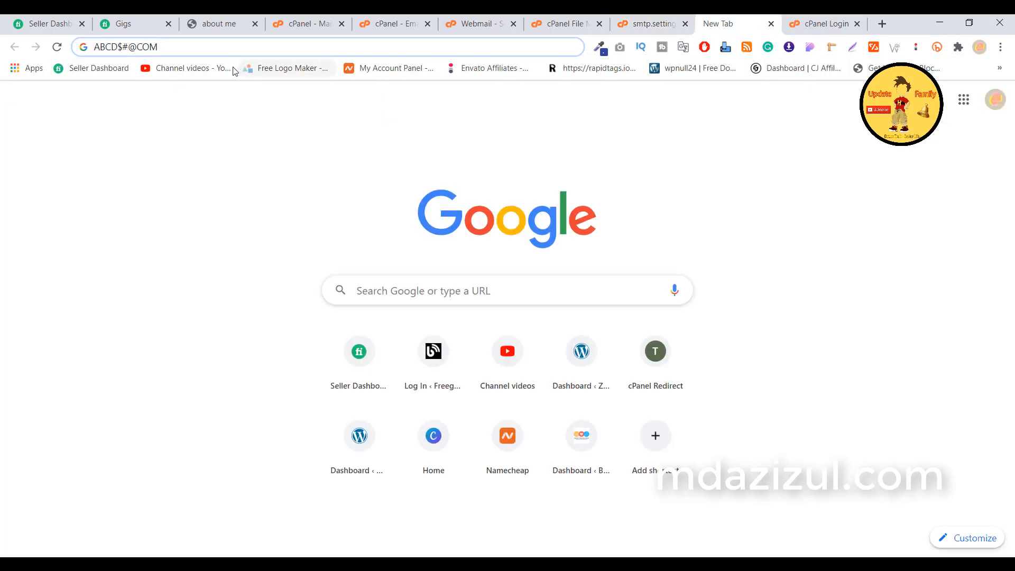
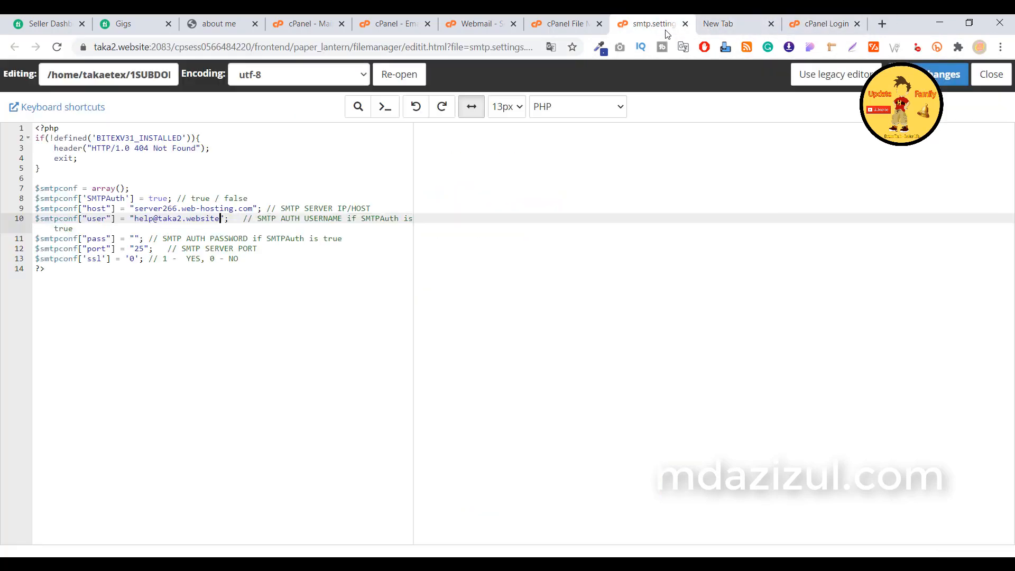
# Paste the copied SMTP password into the empty $smtpconf["pass"] value.
pyautogui.click(132, 239)
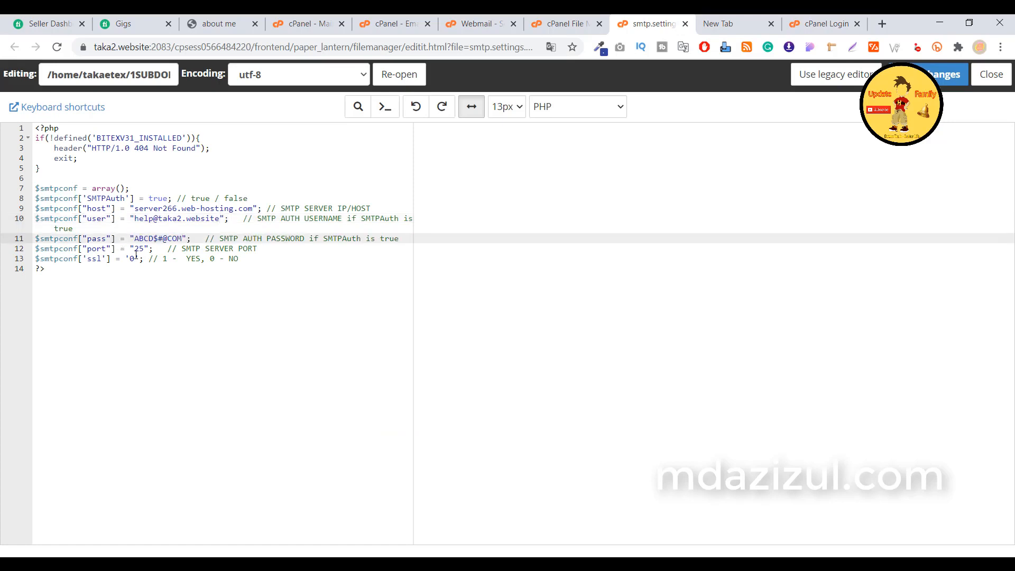
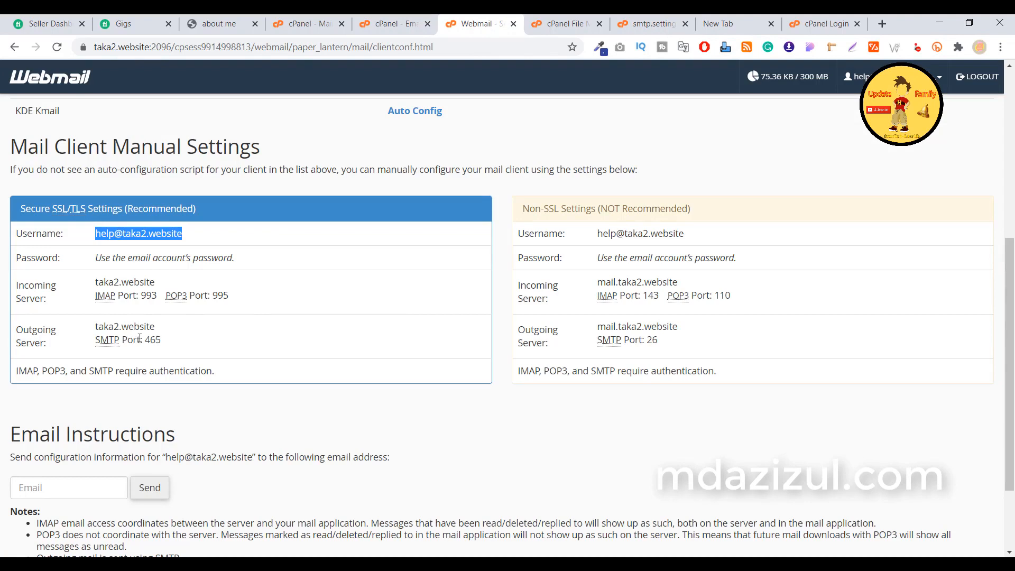
# Copy the secure SMTP port 465 from Webmail's manual settings and return to smtp.settings.php.
pyautogui.doubleClick(152, 340)
pyautogui.rightClick(153, 343)
pyautogui.click(162, 350)
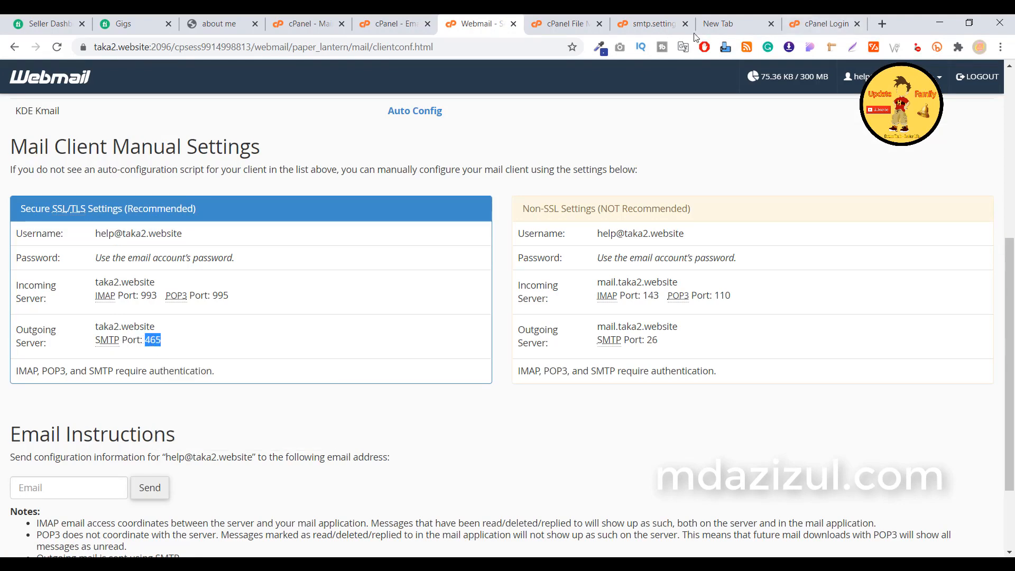
pyautogui.click(650, 23)
# Change the port from 25 to 465 and ssl from 0 to 1, then save smtp.settings.php.
pyautogui.doubleClick(139, 248)
pyautogui.hotkey('ctrl', 'v')
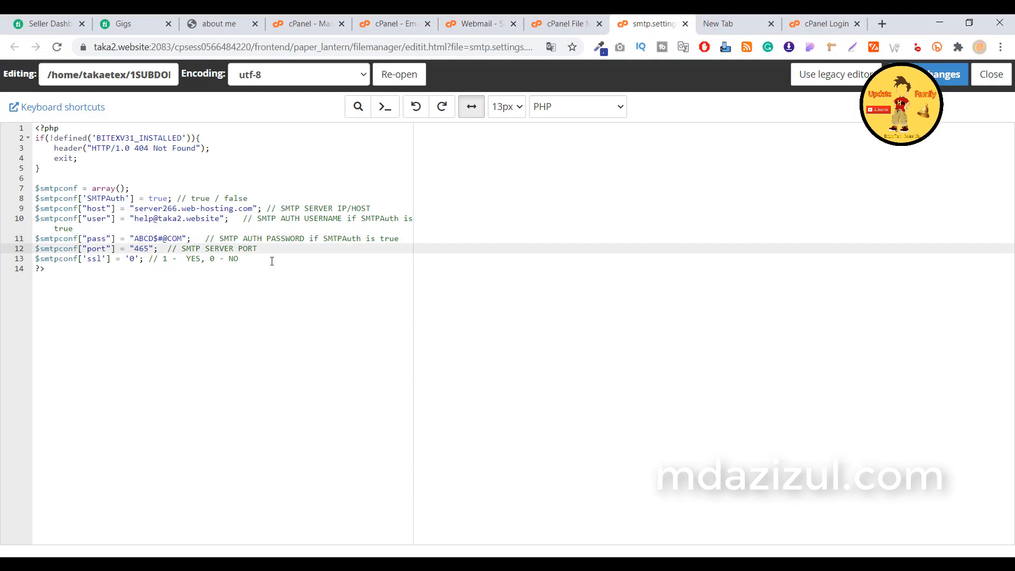
pyautogui.click(135, 258)
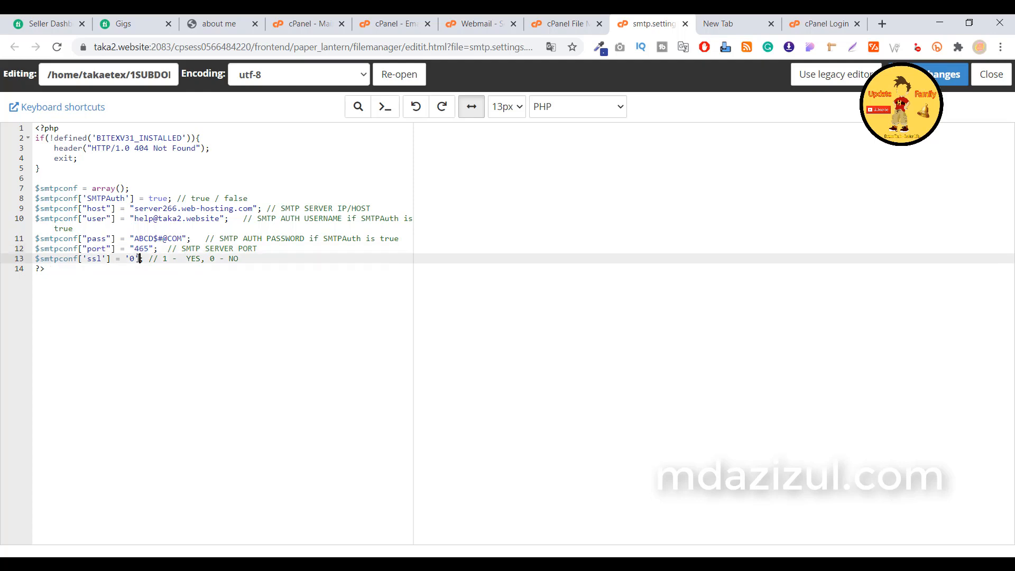
pyautogui.press('BackSpace')
pyautogui.write('1')
pyautogui.click(938, 74)
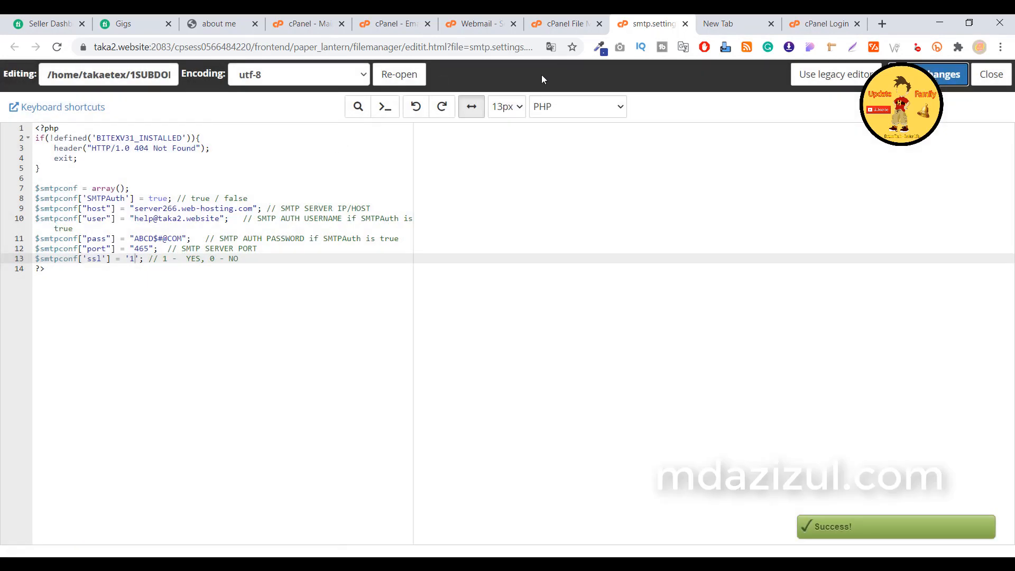
pyautogui.click(214, 23)
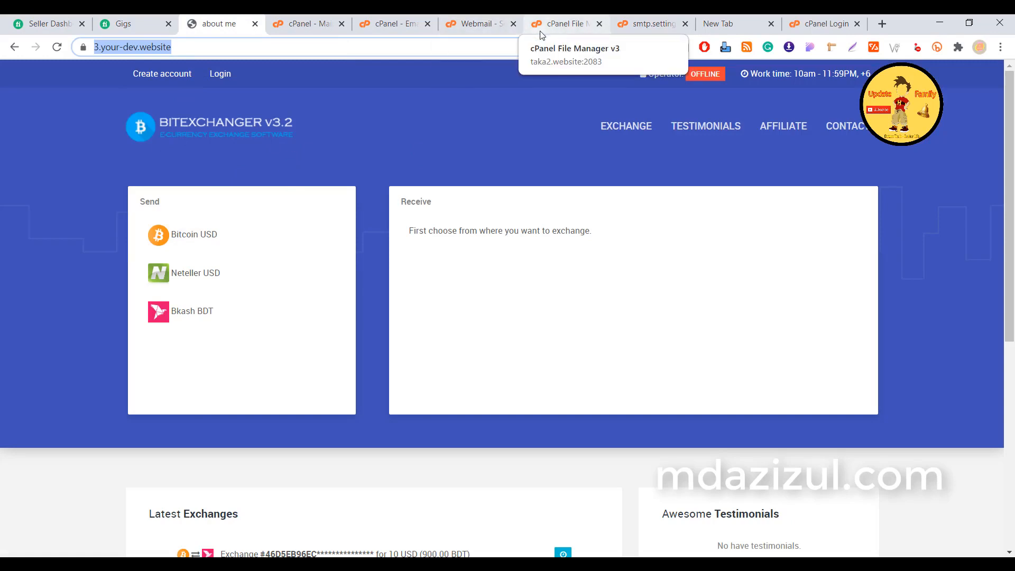
pyautogui.click(661, 30)
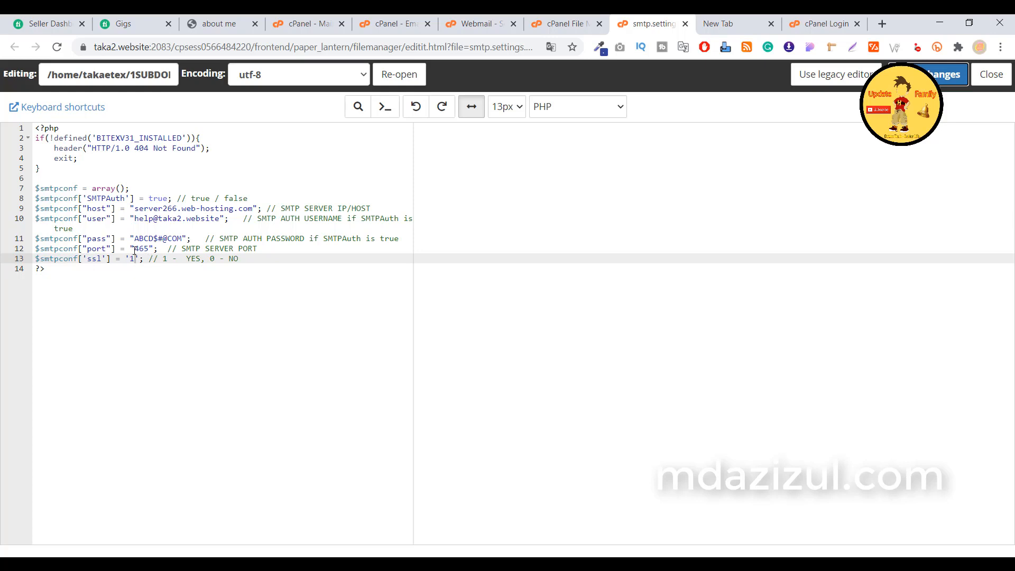
pyautogui.click(479, 23)
pyautogui.moveTo(659, 340); pyautogui.dragTo(595, 328)
pyautogui.click(614, 343)
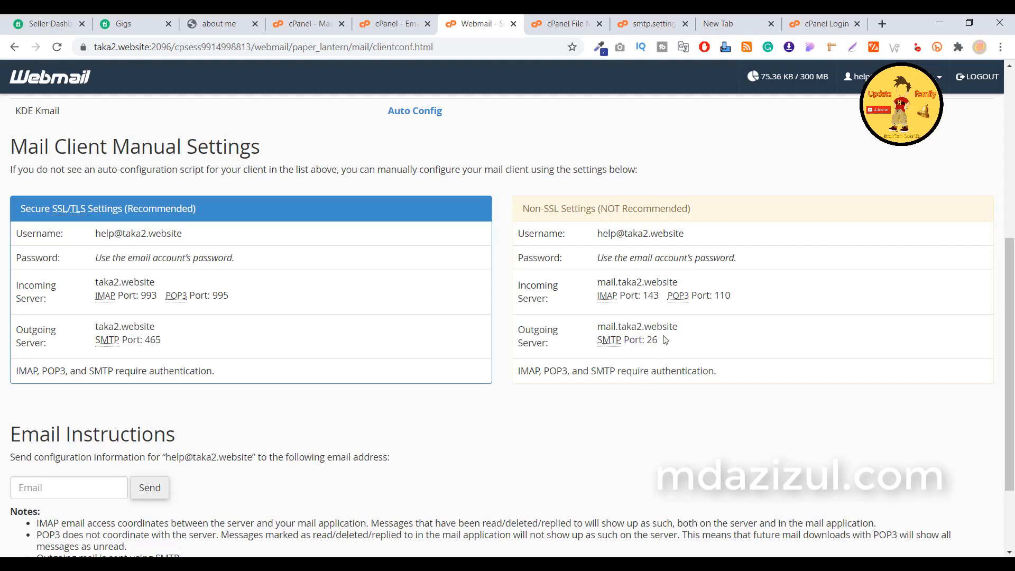
pyautogui.moveTo(529, 208); pyautogui.dragTo(720, 208)
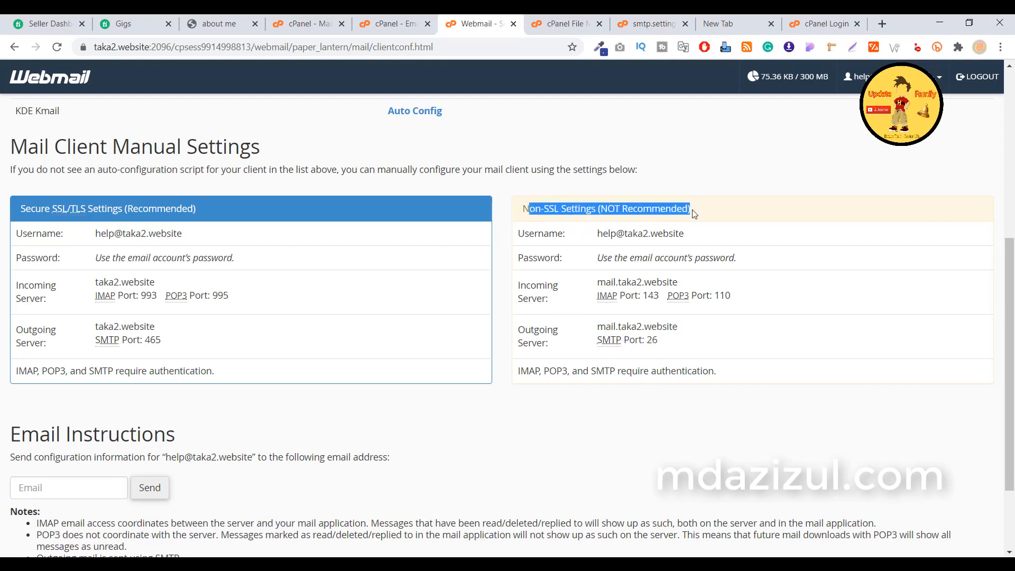
pyautogui.moveTo(196, 209); pyautogui.dragTo(20, 208)
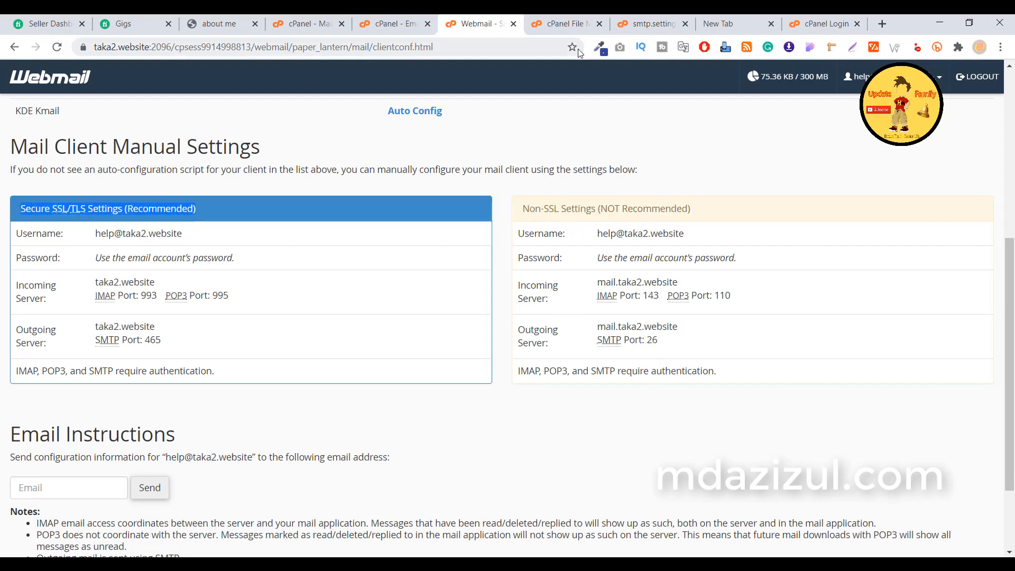
pyautogui.click(637, 24)
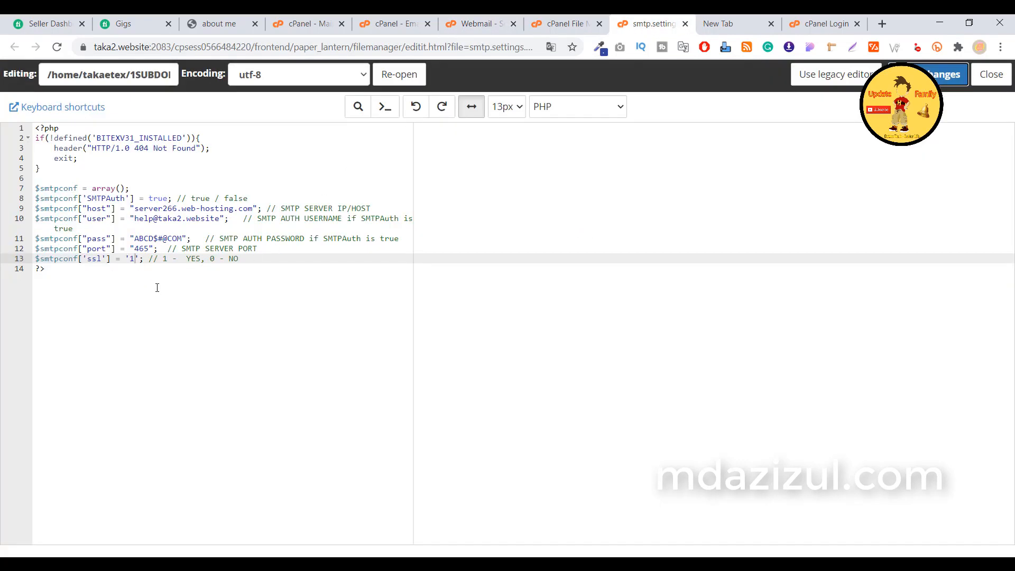